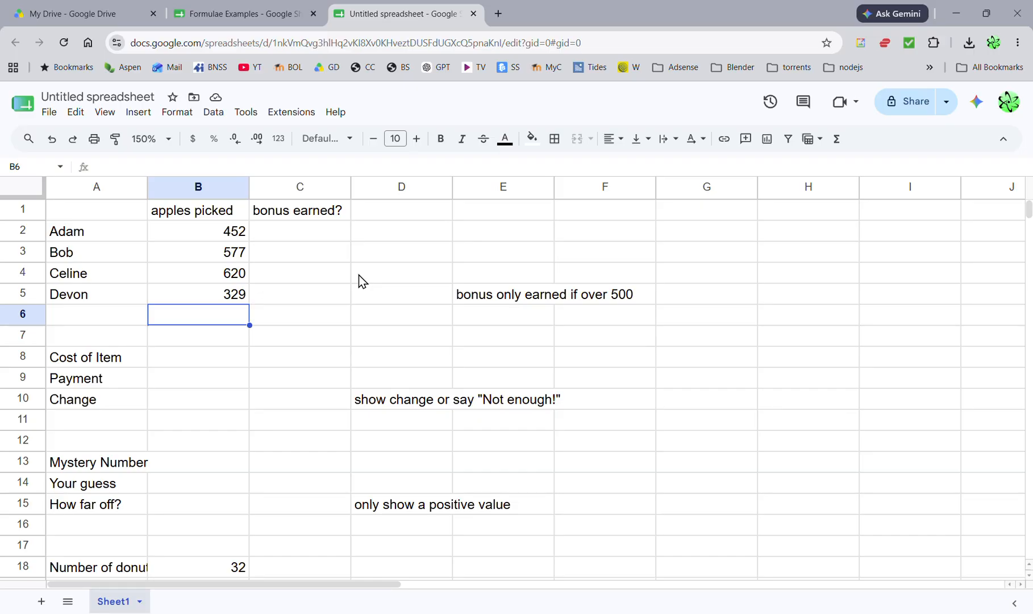
pyautogui.click(199, 233)
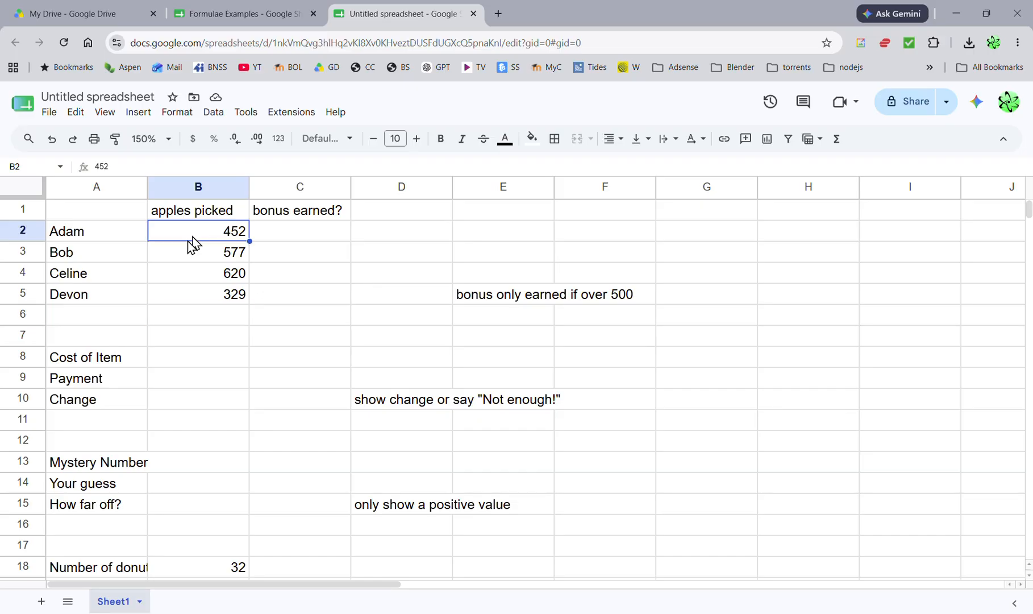
pyautogui.click(63, 247)
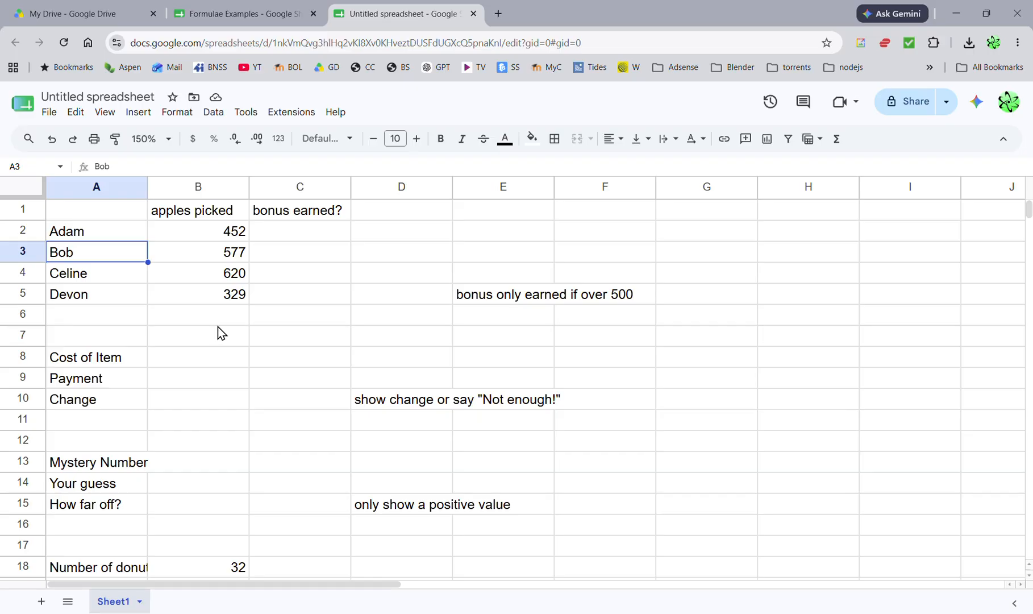
pyautogui.scroll(-3, 233, 324)
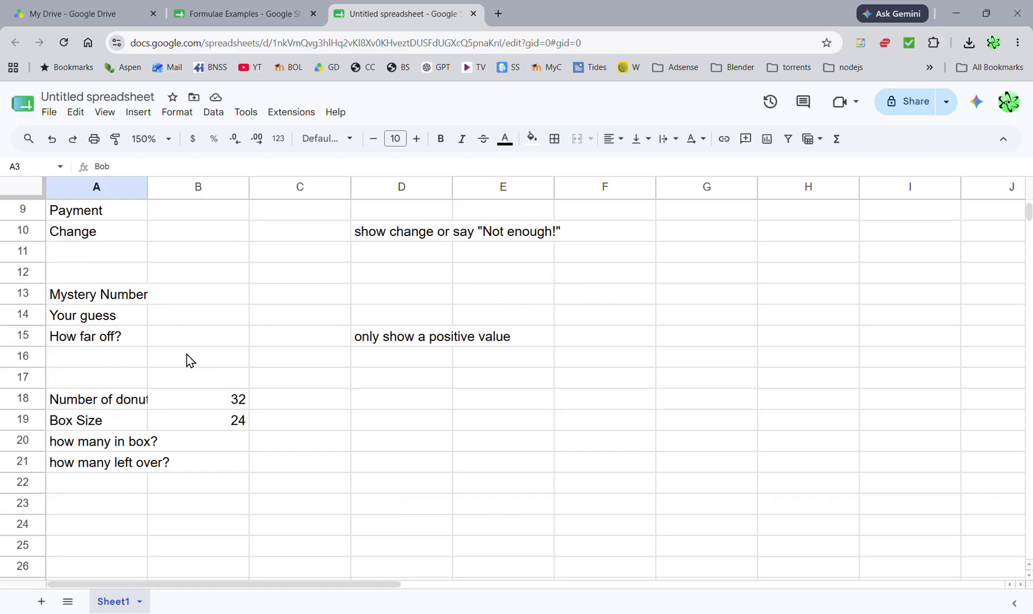
pyautogui.scroll(3, 339, 423)
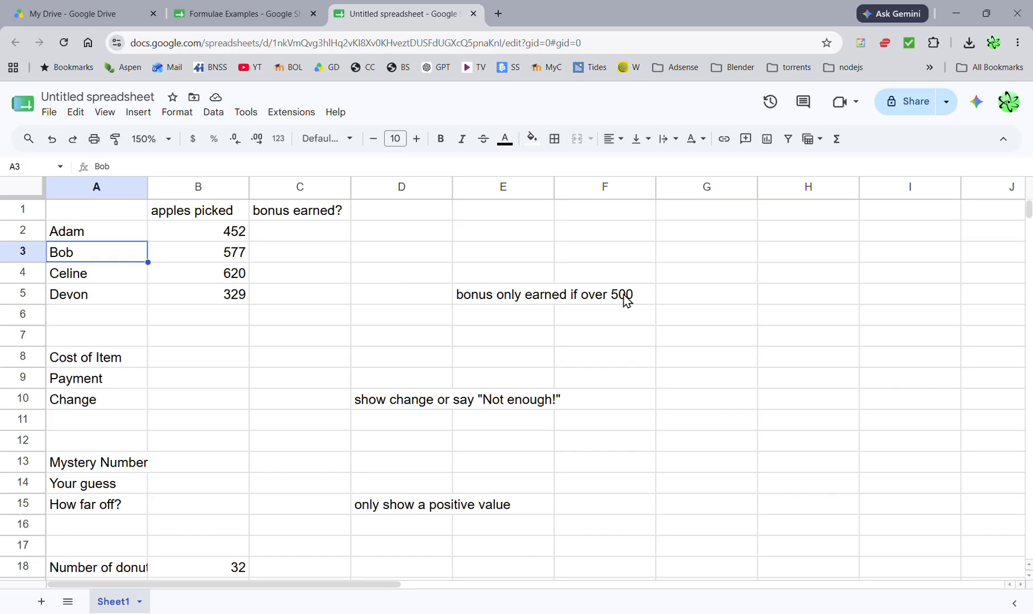
# Step: Enter =if(b2>=500,"yes", "no") in the bonus earned cell C2 and fill the formula down through C5
pyautogui.click(294, 233)
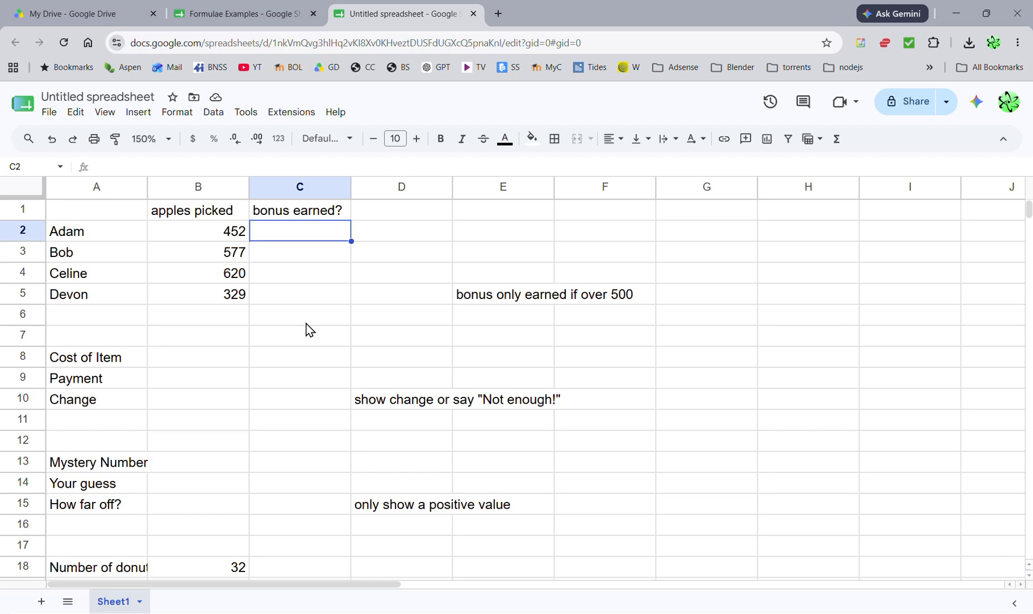
pyautogui.write('=')
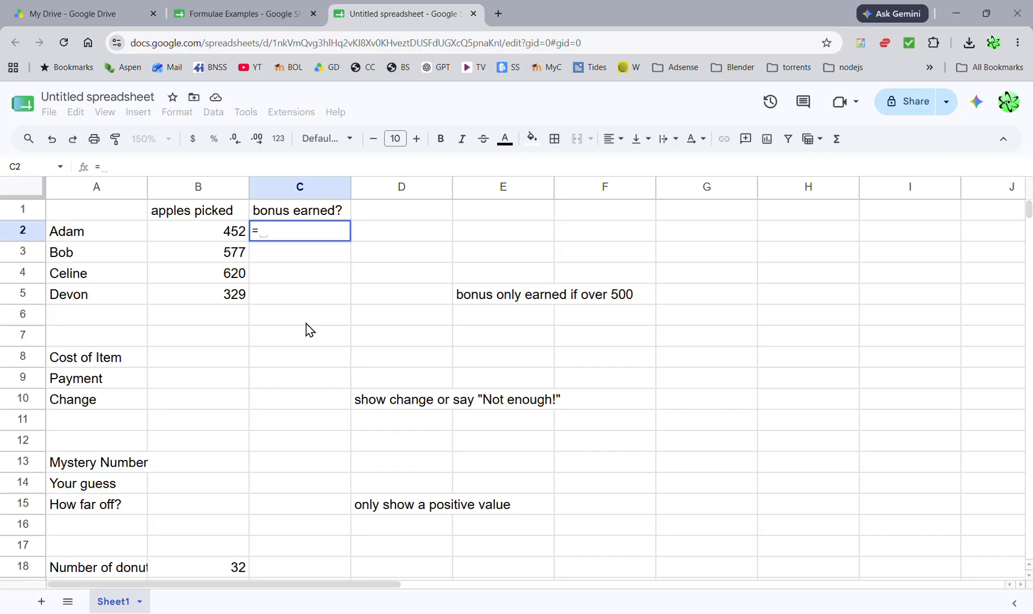
pyautogui.write('if')
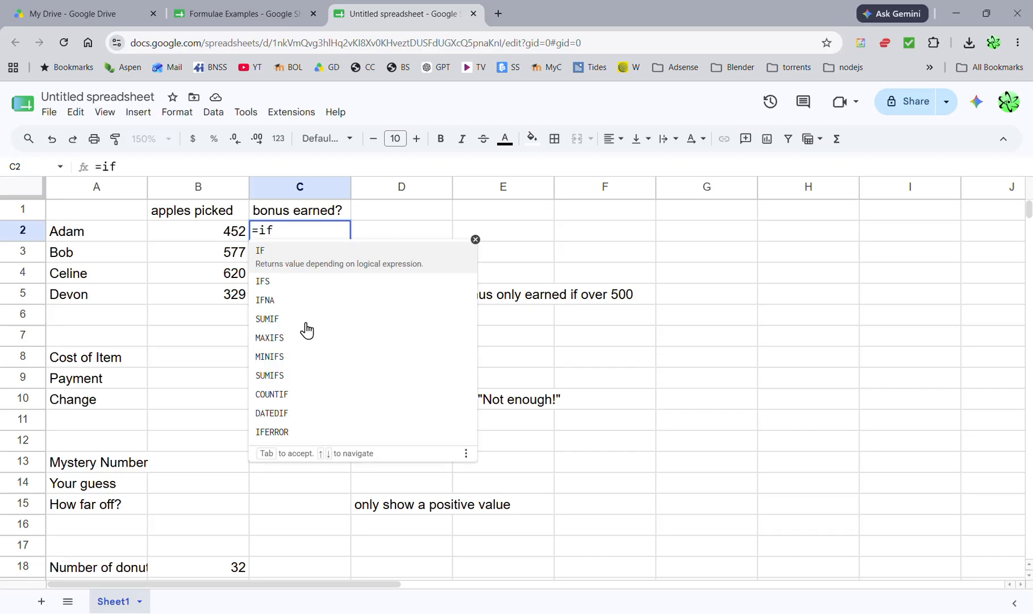
pyautogui.write('(')
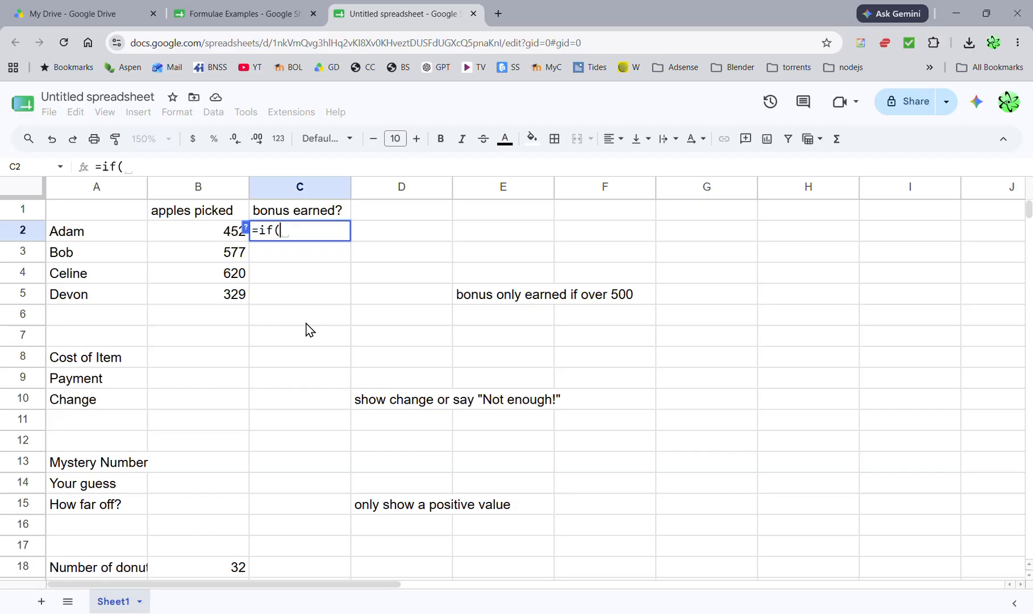
pyautogui.write('b2>=500')
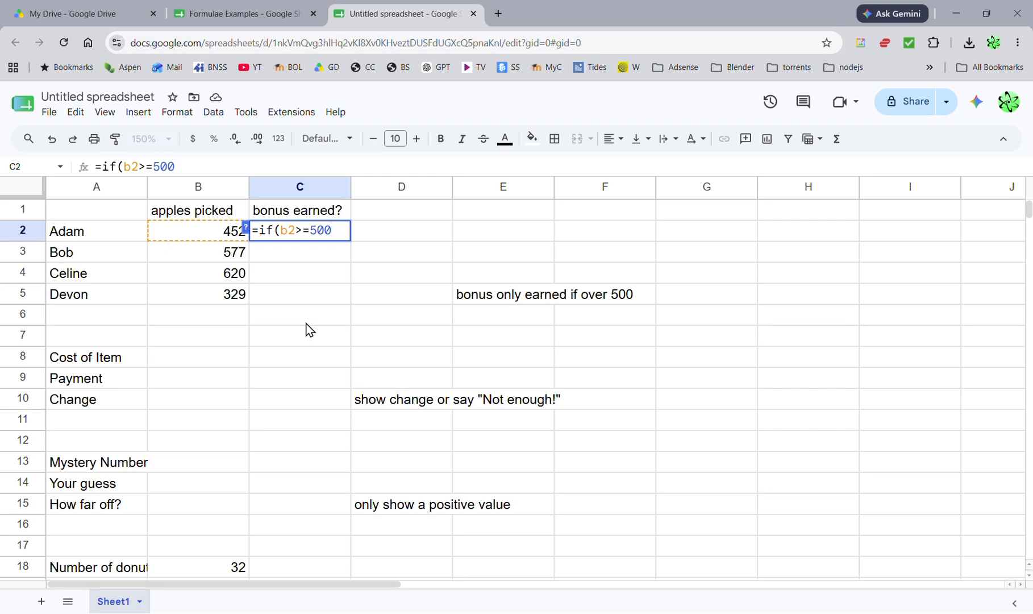
pyautogui.write(',')
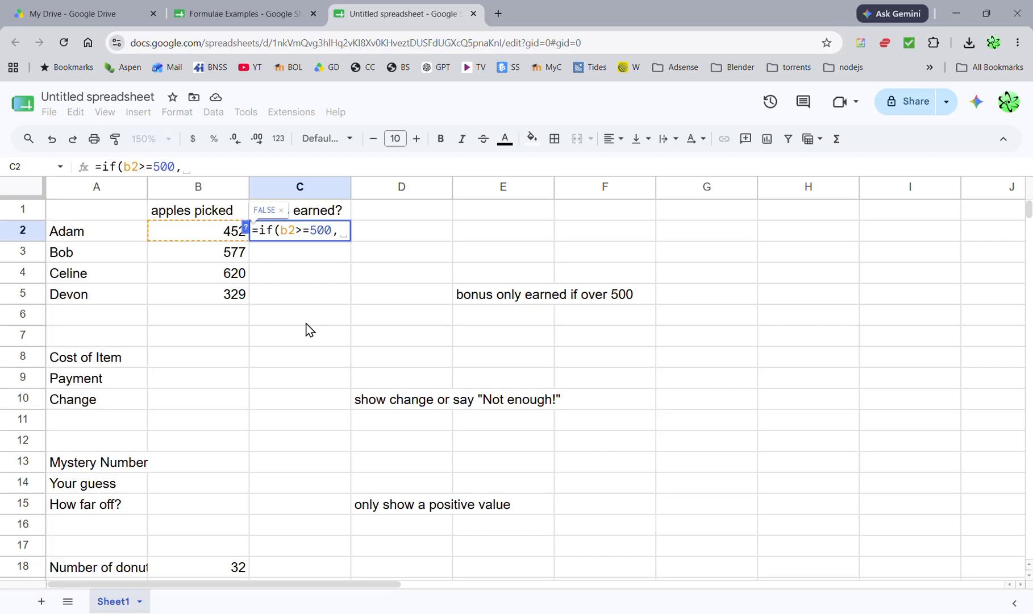
pyautogui.write('"yes"')
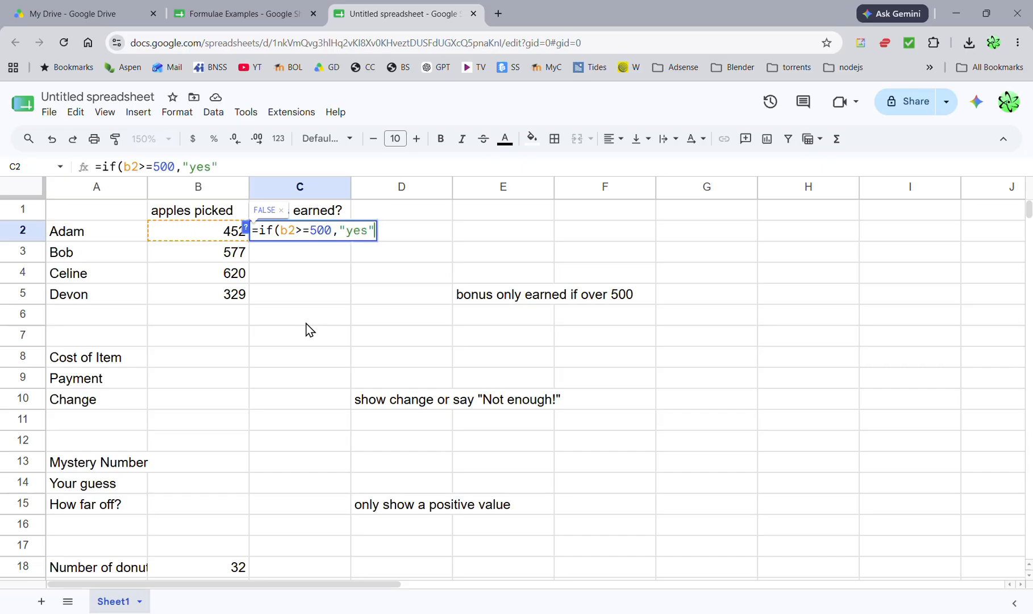
pyautogui.write(',')
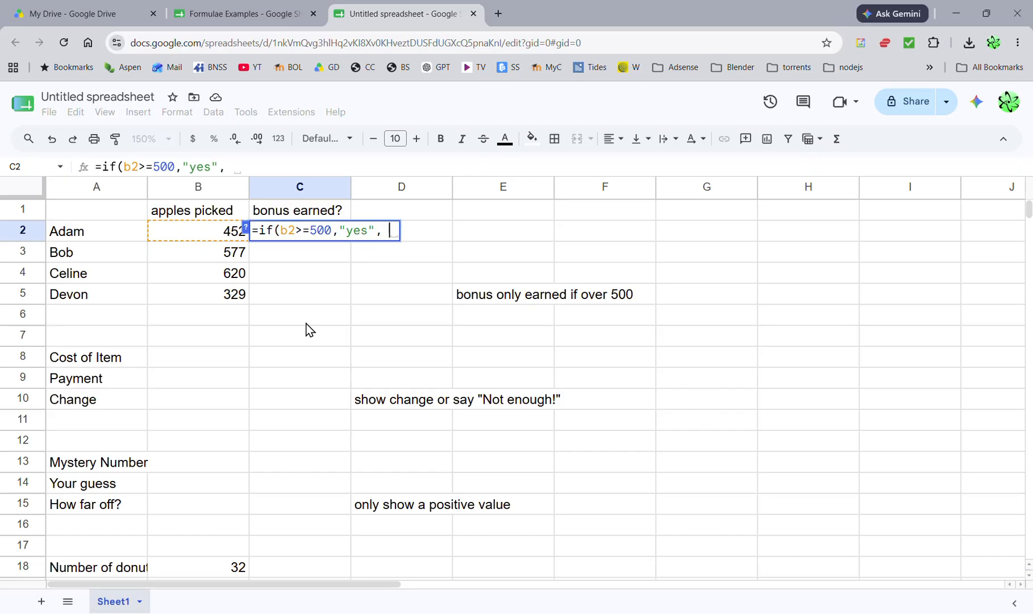
pyautogui.press('BackSpace')
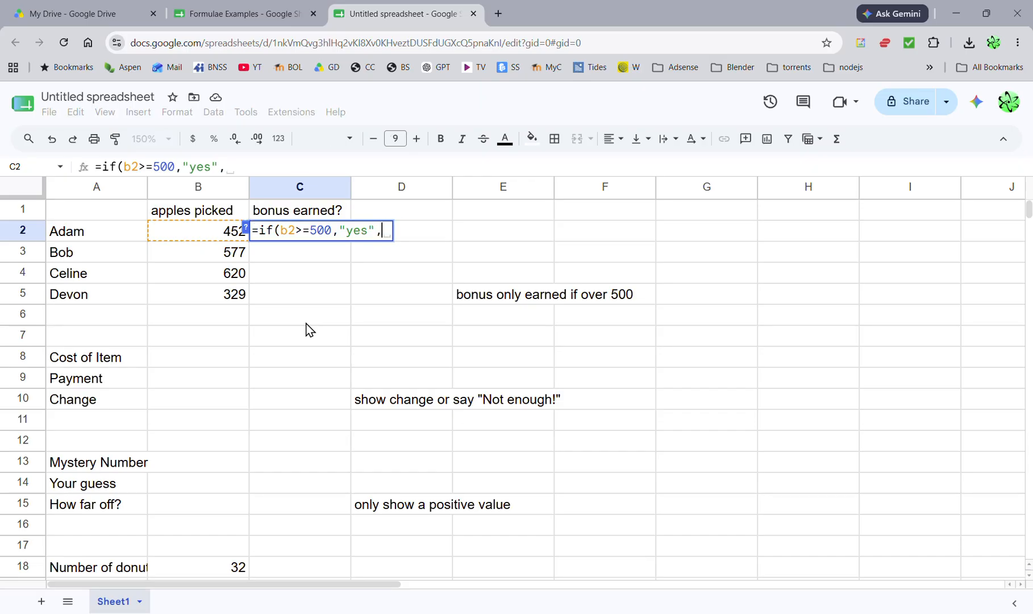
pyautogui.write('"n')
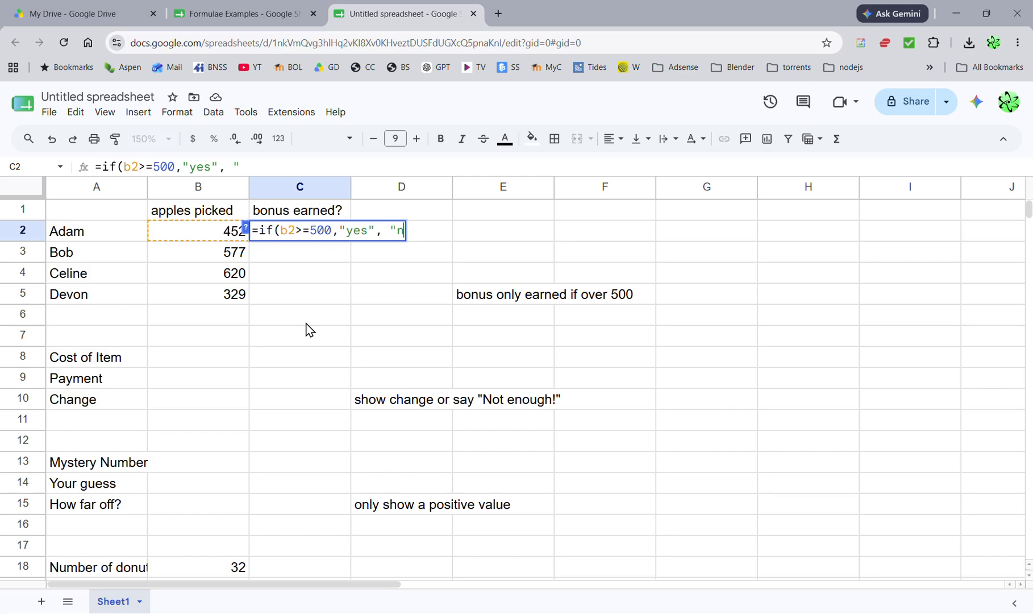
pyautogui.write('o")')
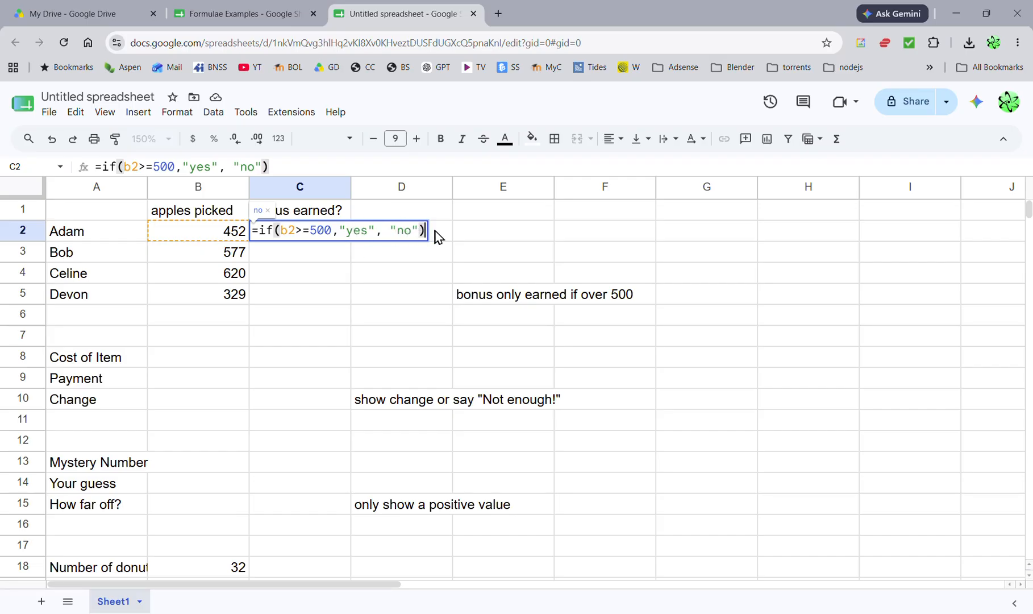
pyautogui.press('Return')
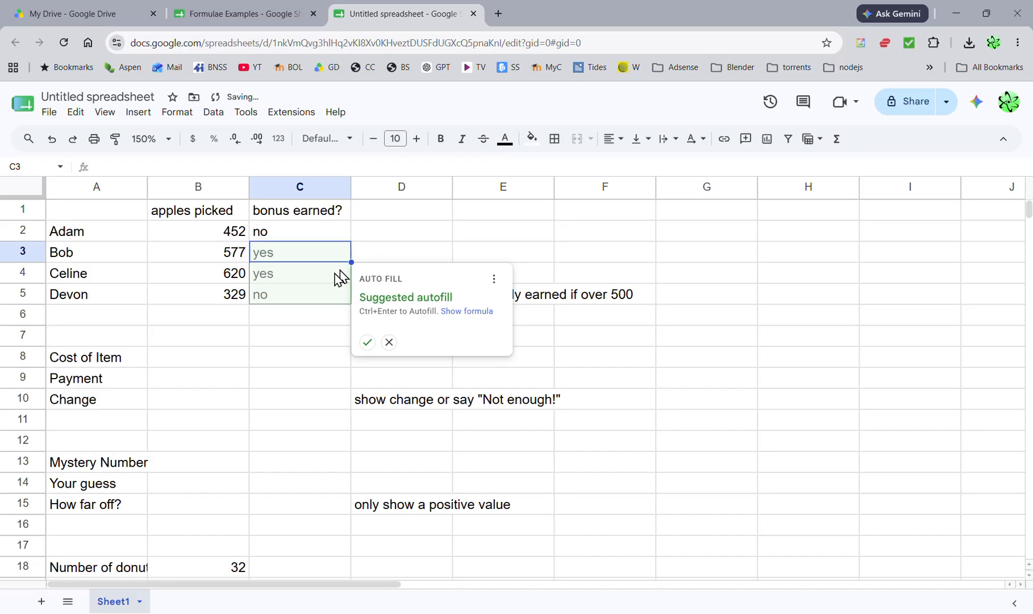
pyautogui.click(291, 235)
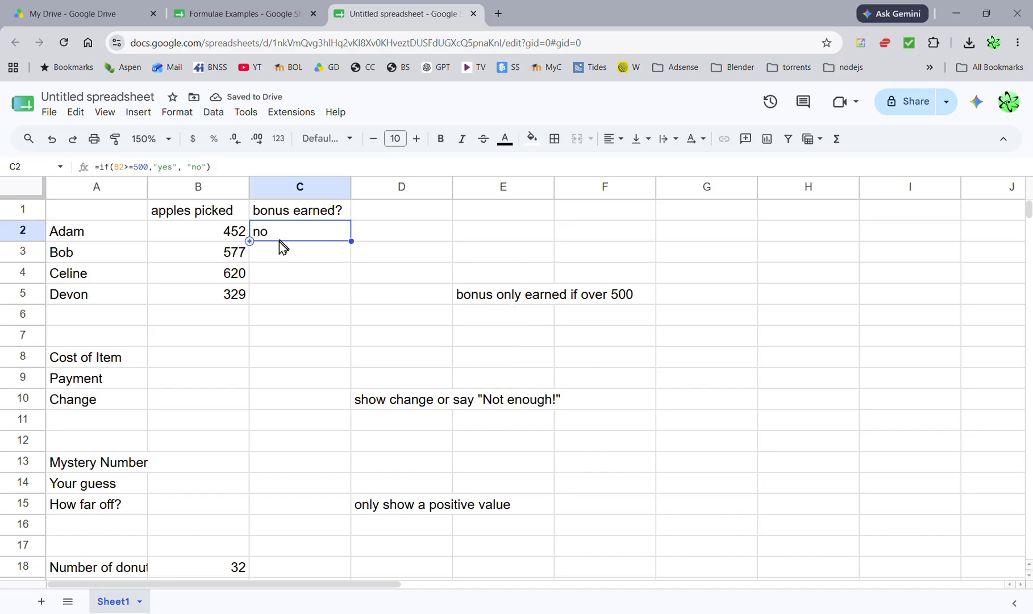
pyautogui.moveTo(351, 241); pyautogui.dragTo(349, 297)
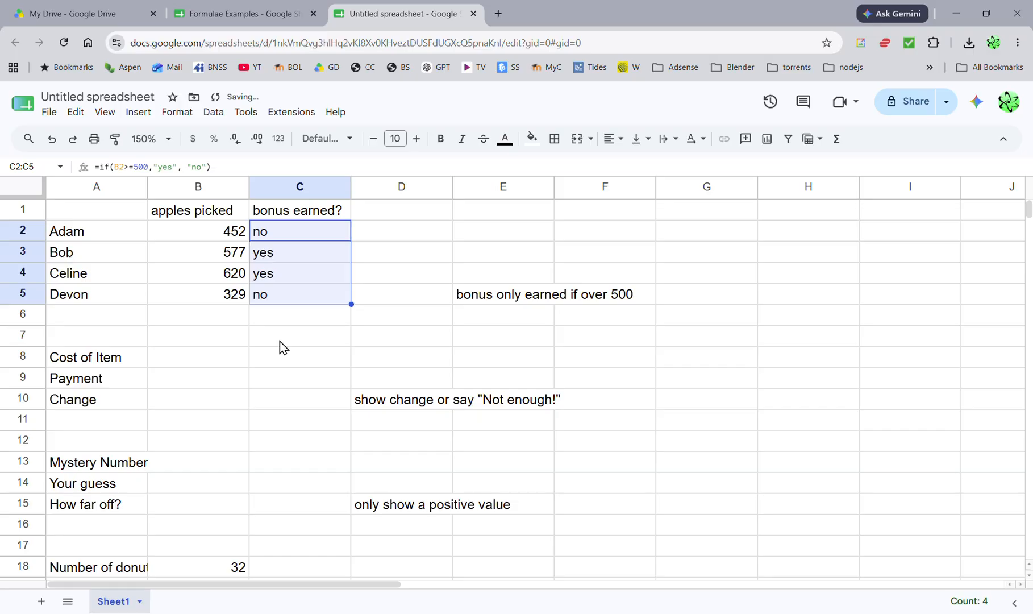
# Step: Test the bonus formula by setting the apples picked in B2 to 666, and replace that with 444
pyautogui.click(222, 234)
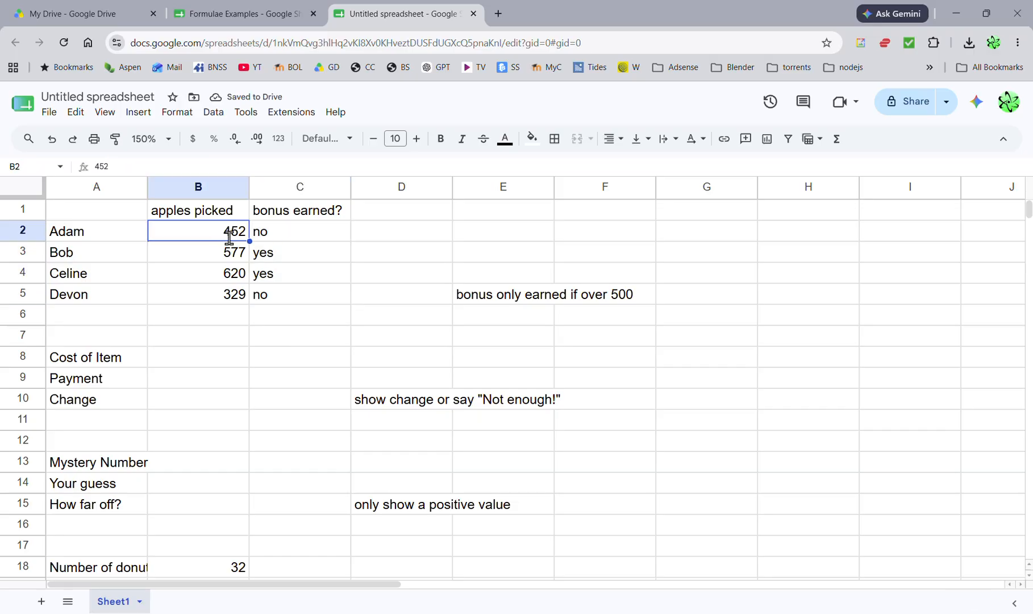
pyautogui.write('666')
pyautogui.press('Return')
pyautogui.click(225, 231)
pyautogui.write('444')
pyautogui.click(222, 256)
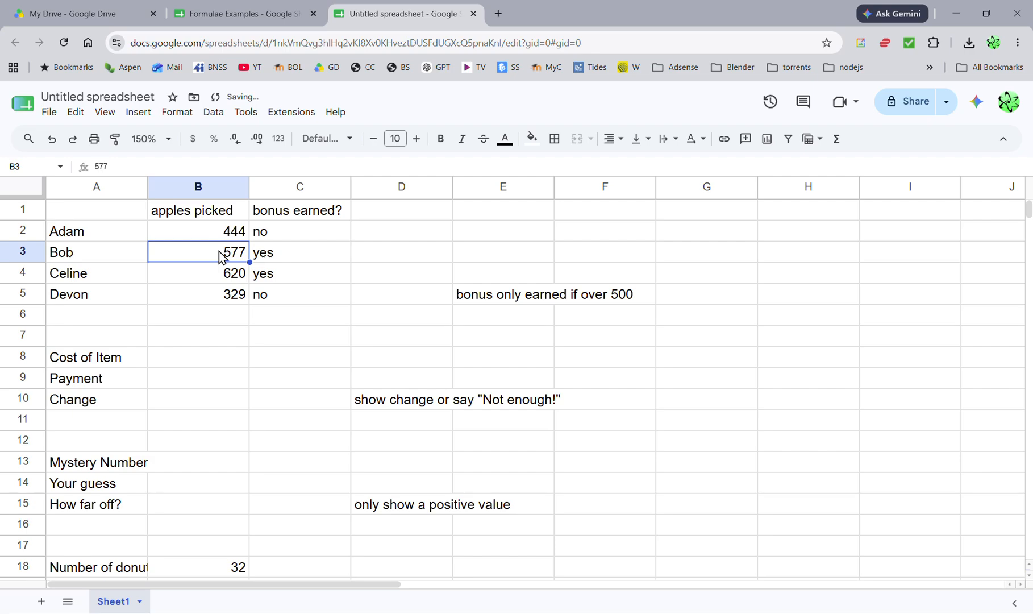
# Step: Examine the copied IF formulas in the bonus earned cells C2 through C5
pyautogui.click(301, 231)
pyautogui.click(309, 253)
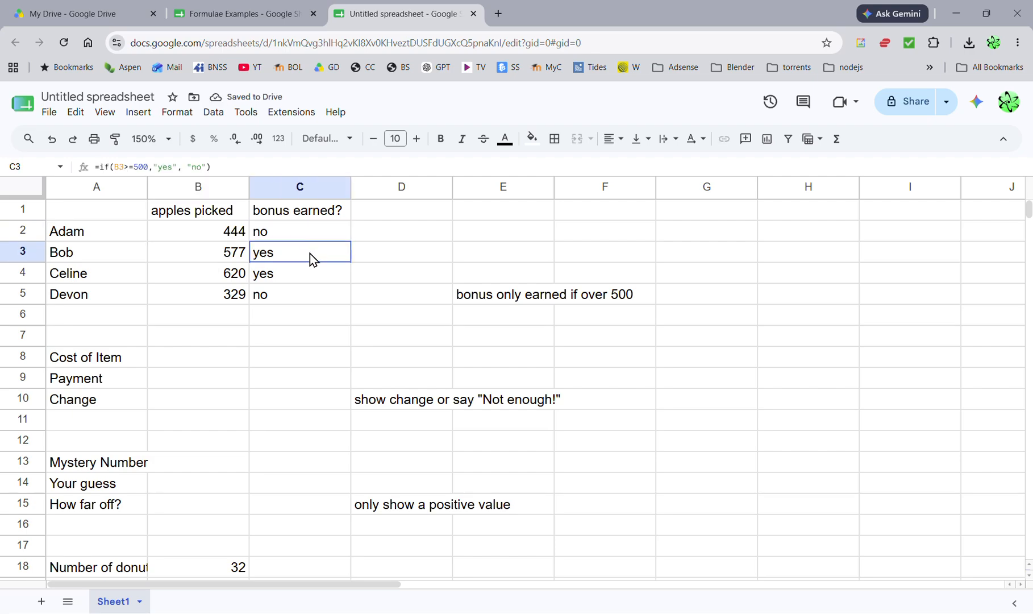
pyautogui.click(306, 274)
pyautogui.click(300, 293)
pyautogui.click(297, 236)
pyautogui.click(299, 255)
pyautogui.click(300, 269)
pyautogui.click(285, 236)
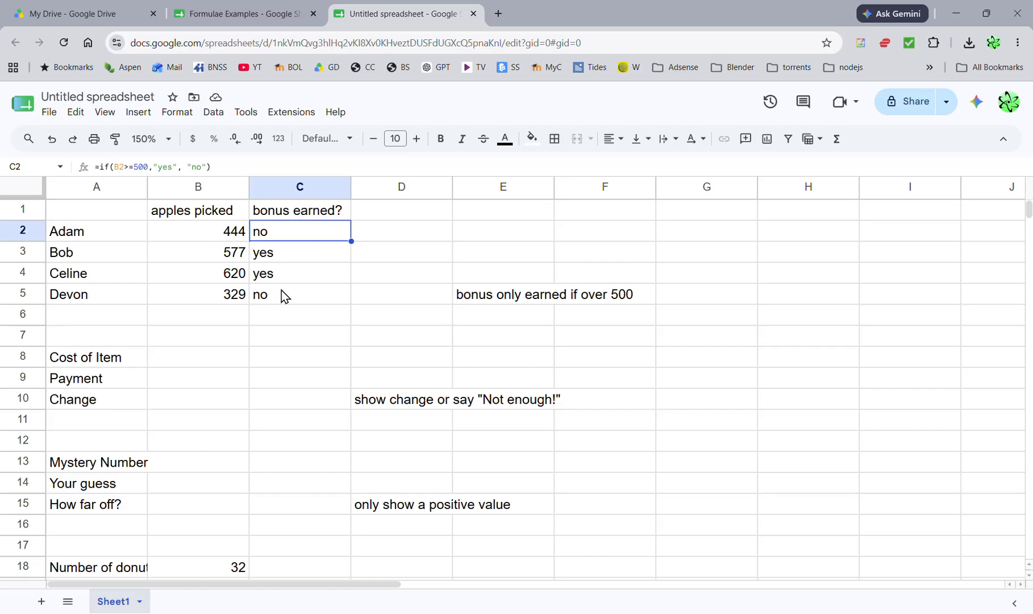
# Step: Enter 44 as the Cost of Item in B8 and 50 as the Payment in B9
pyautogui.click(202, 359)
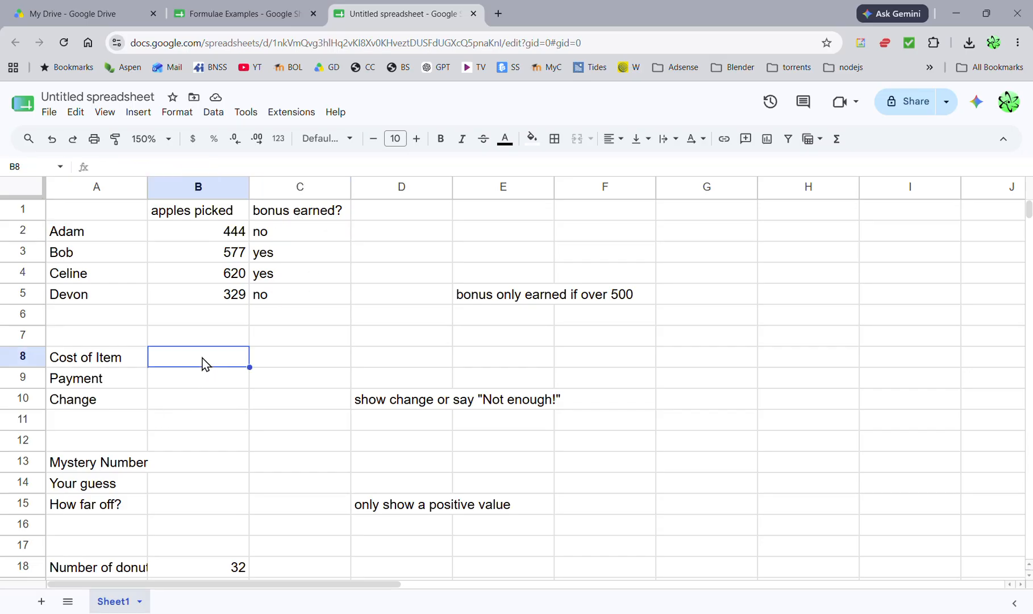
pyautogui.write('44')
pyautogui.click(207, 383)
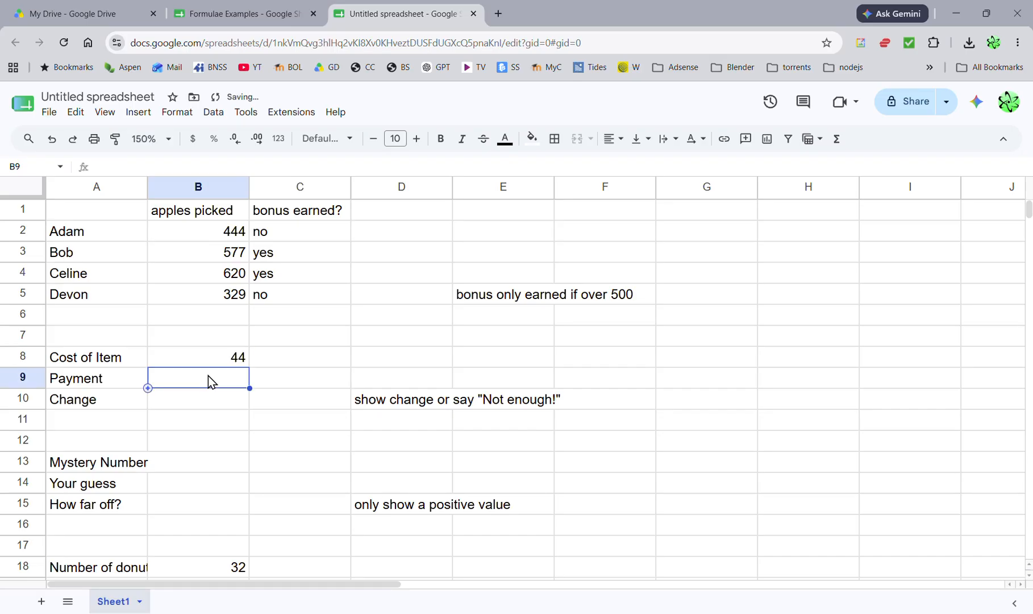
pyautogui.write('50')
# Step: Enter the subtraction formula =b9-b8 in the Change cell B10
pyautogui.click(200, 400)
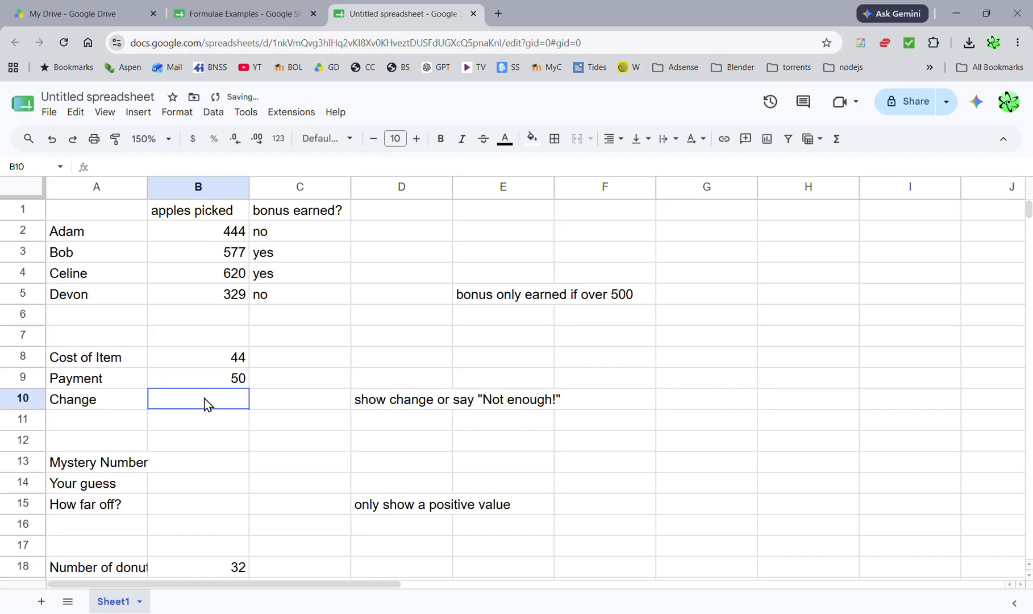
pyautogui.write('=')
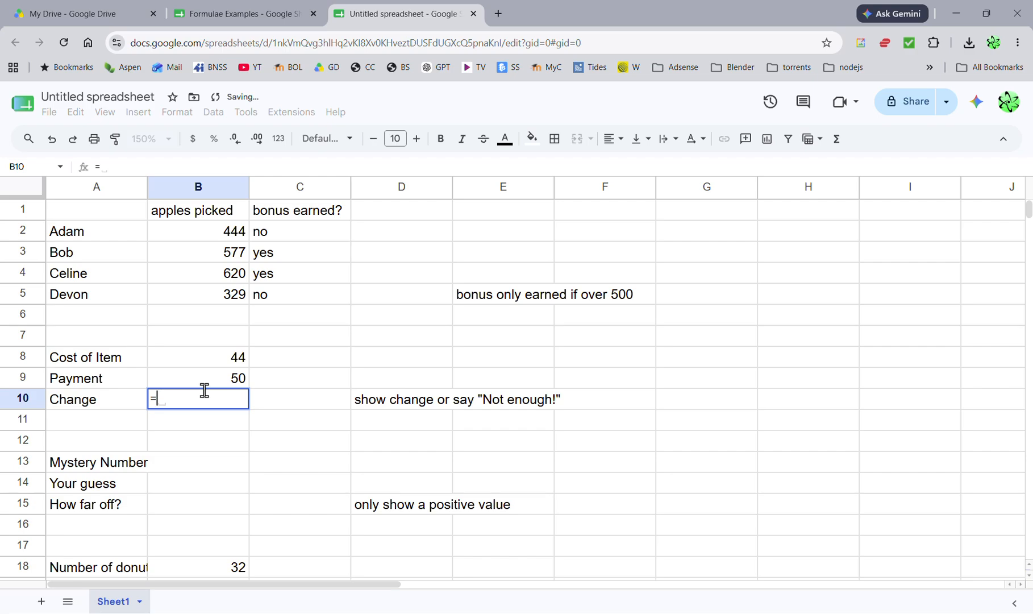
pyautogui.write('b9-')
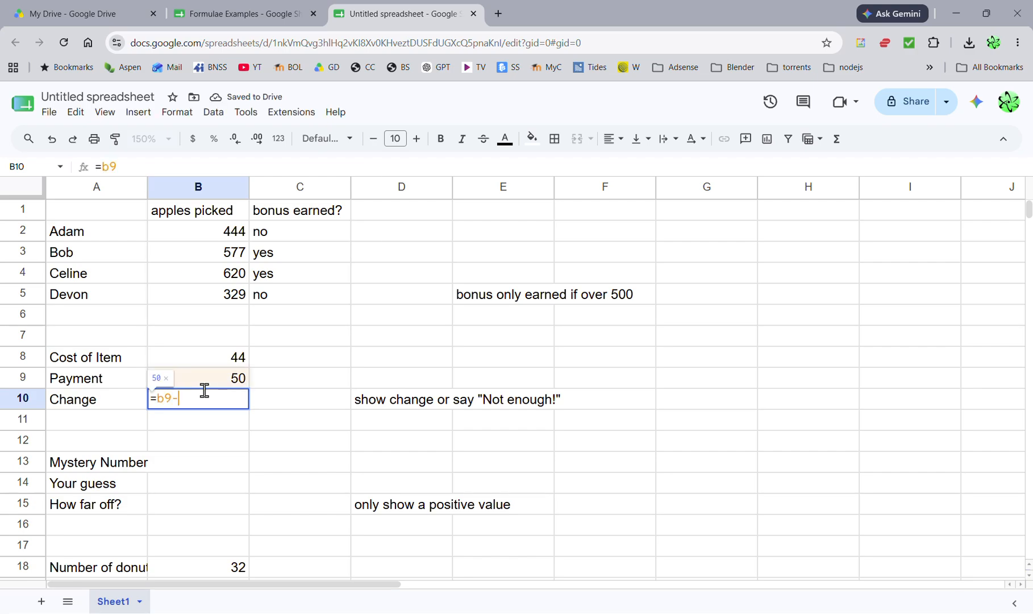
pyautogui.write('b8')
pyautogui.press('Return')
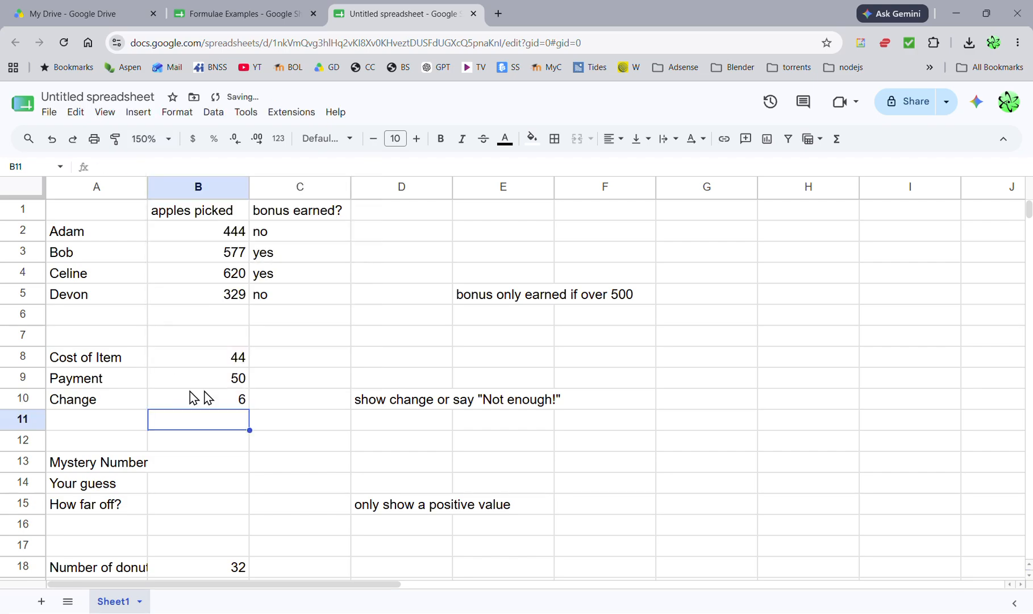
# Step: Set the Payment in B9 to 20 to test the Change formula with a payment below the cost
pyautogui.click(223, 396)
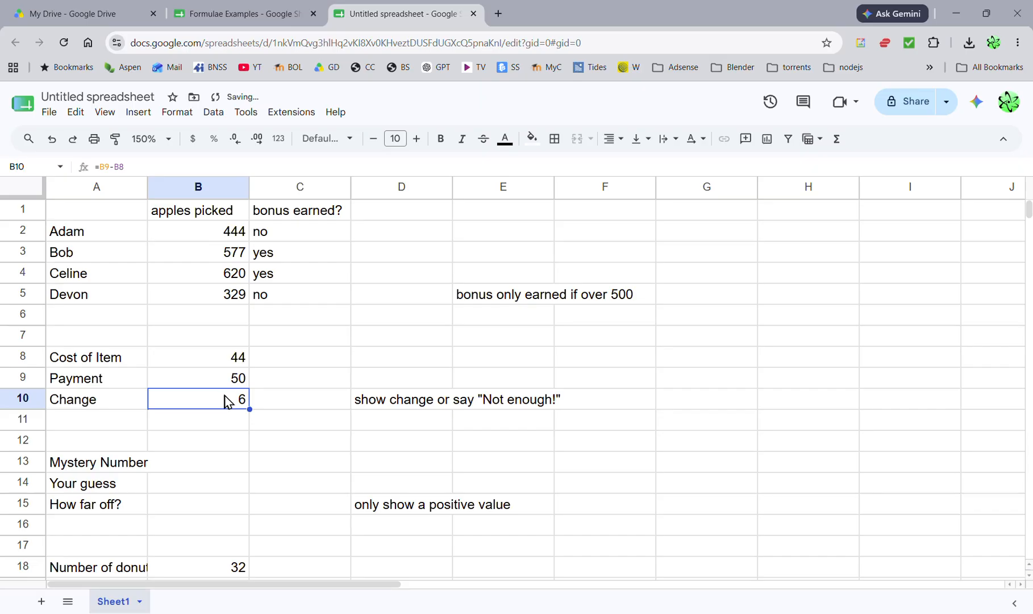
pyautogui.click(220, 380)
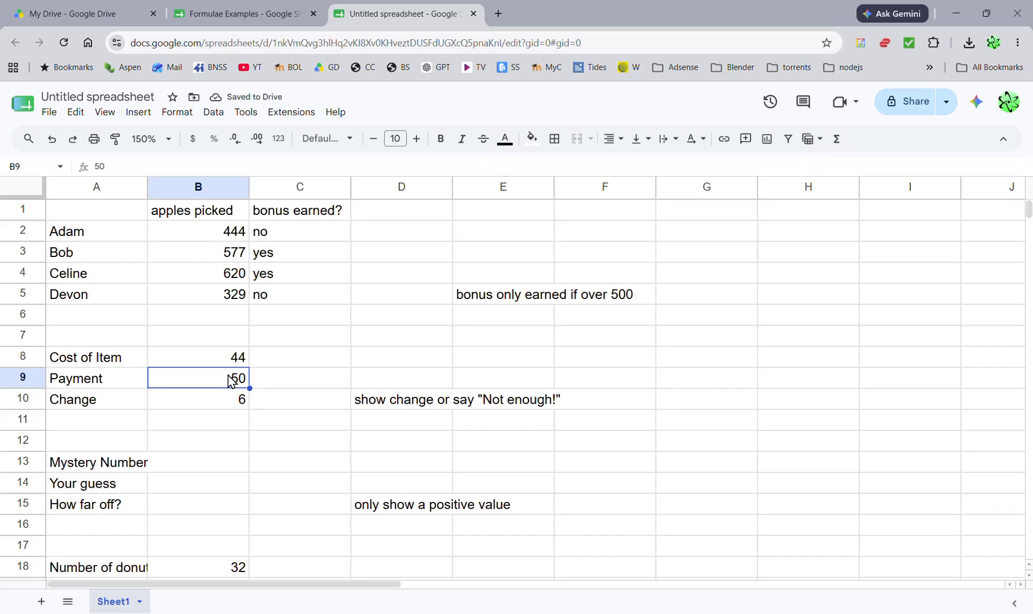
pyautogui.write('20')
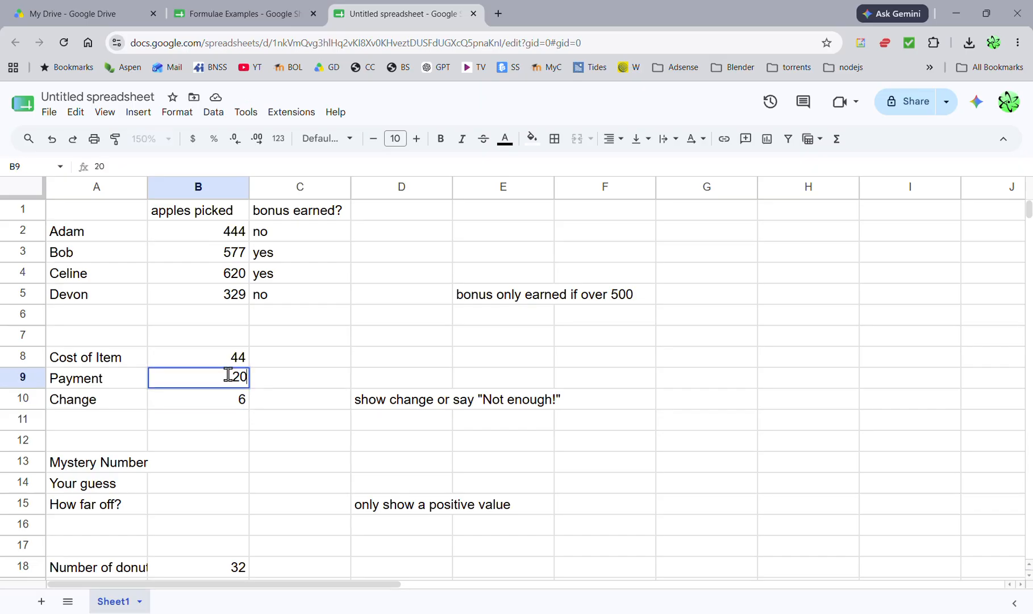
pyautogui.press('Return')
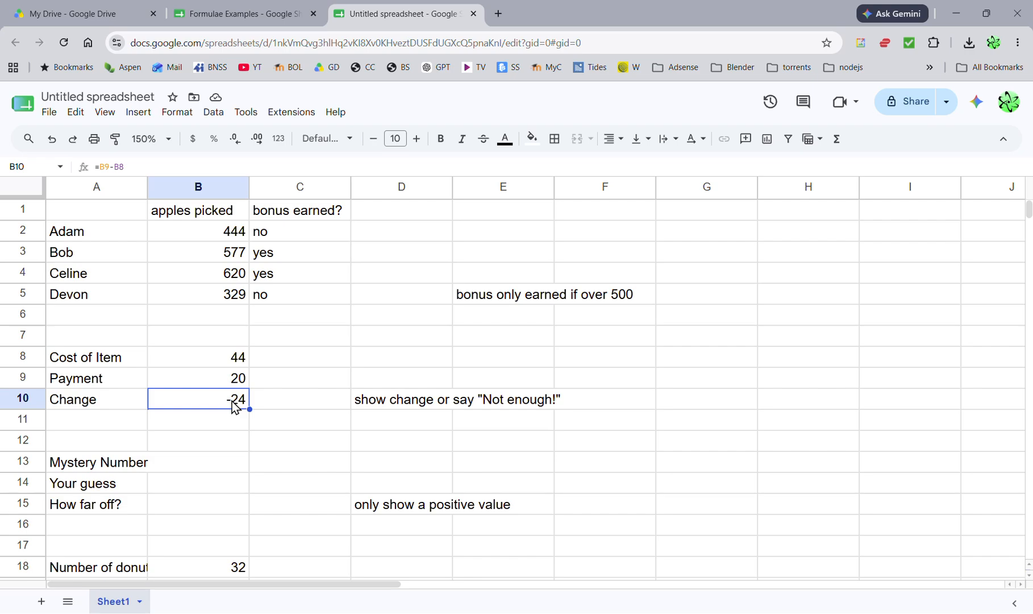
# Step: Using the IF formula in C2 as a model, replace the Change formula in B10 with =if(b9>=b8,b9-b8,"not enough!")
pyautogui.click(284, 231)
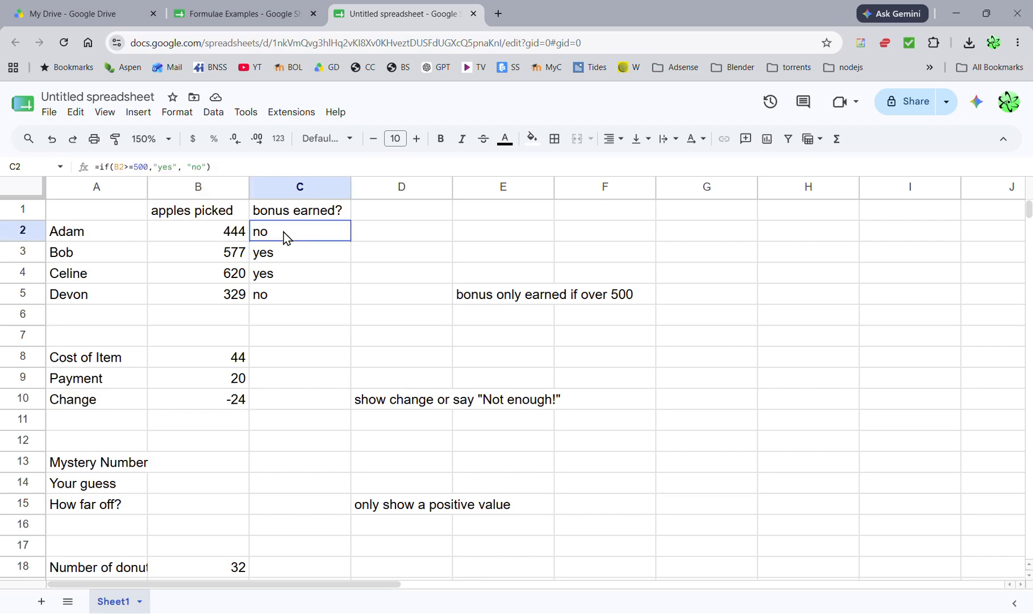
pyautogui.doubleClick(283, 232)
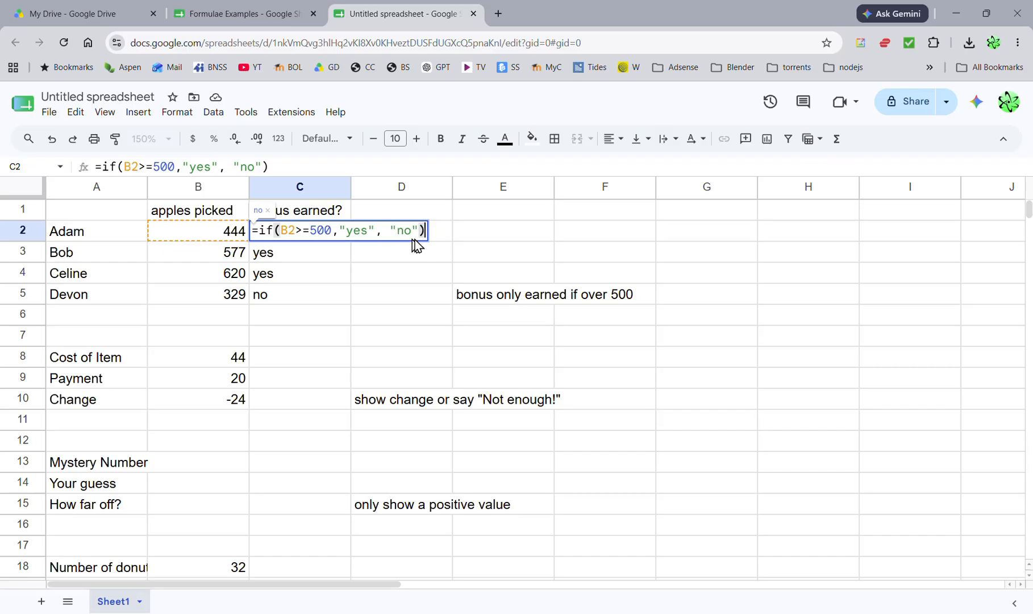
pyautogui.click(246, 394)
pyautogui.press('Delete')
pyautogui.write('=if(')
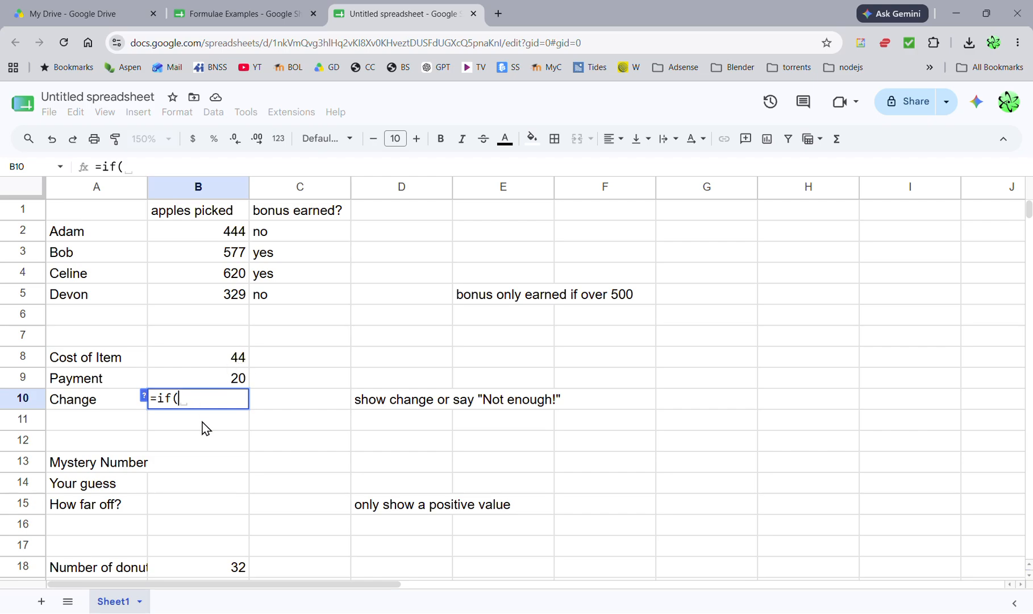
pyautogui.write('b9>=b8')
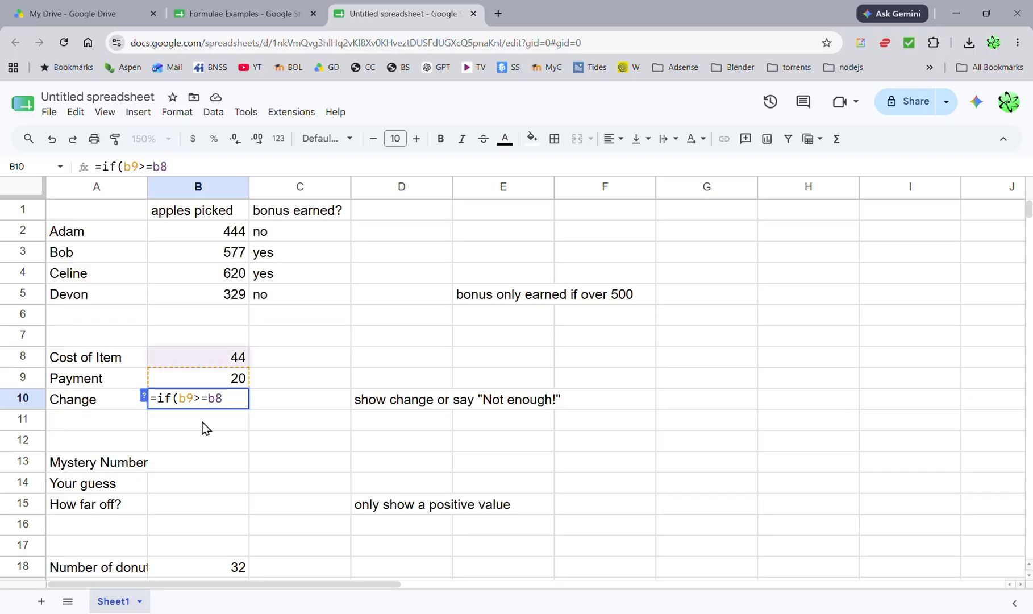
pyautogui.write(',')
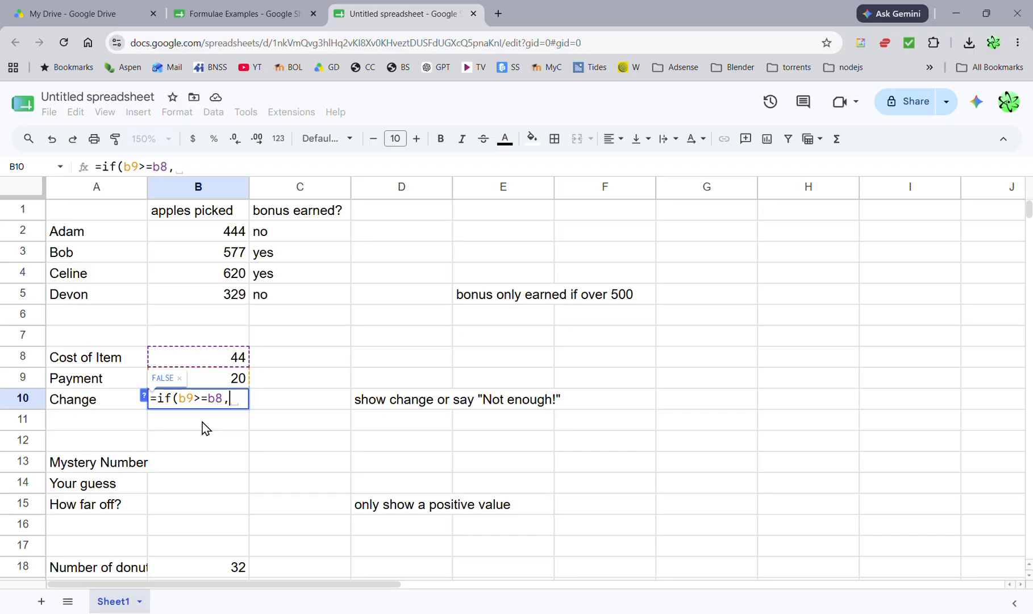
pyautogui.write('b9-b8')
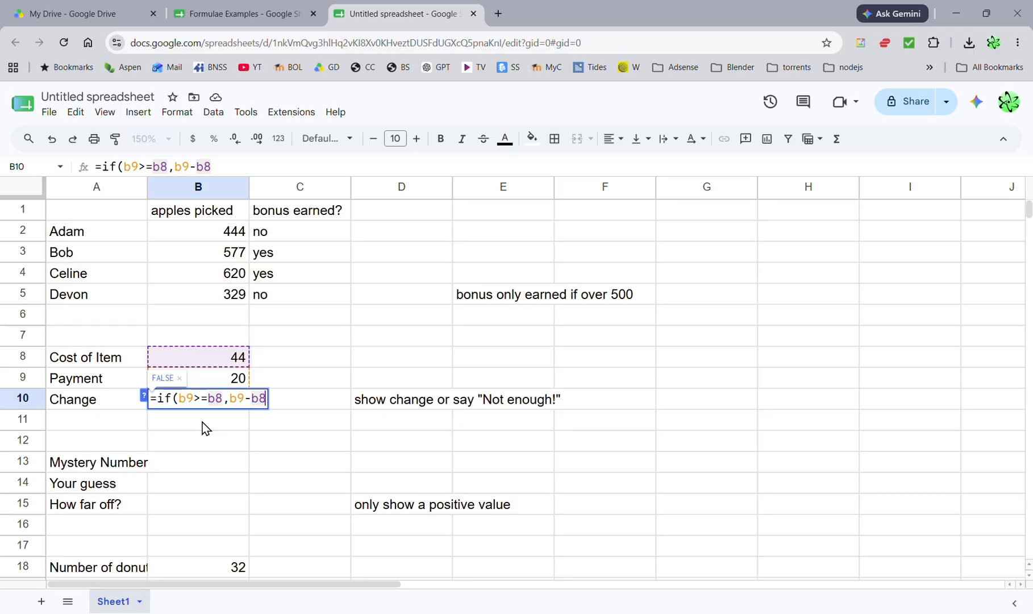
pyautogui.write(',')
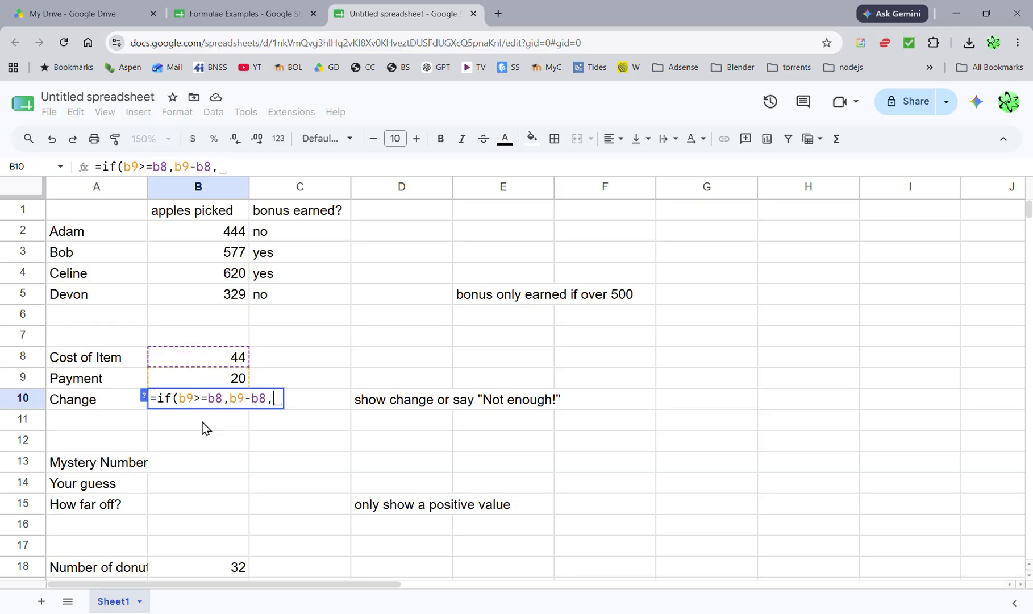
pyautogui.write('"')
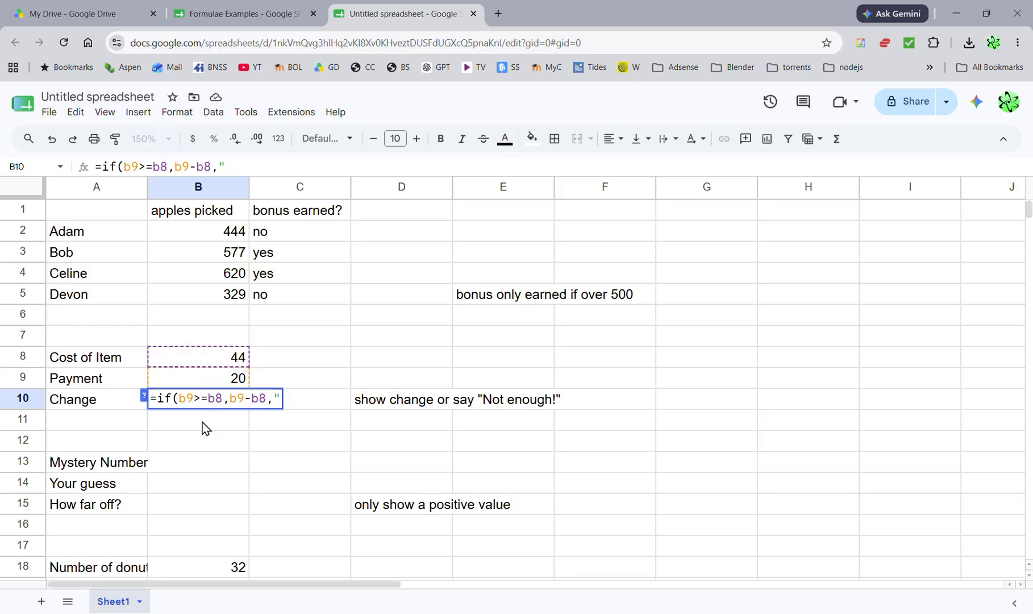
pyautogui.write('not enough!")')
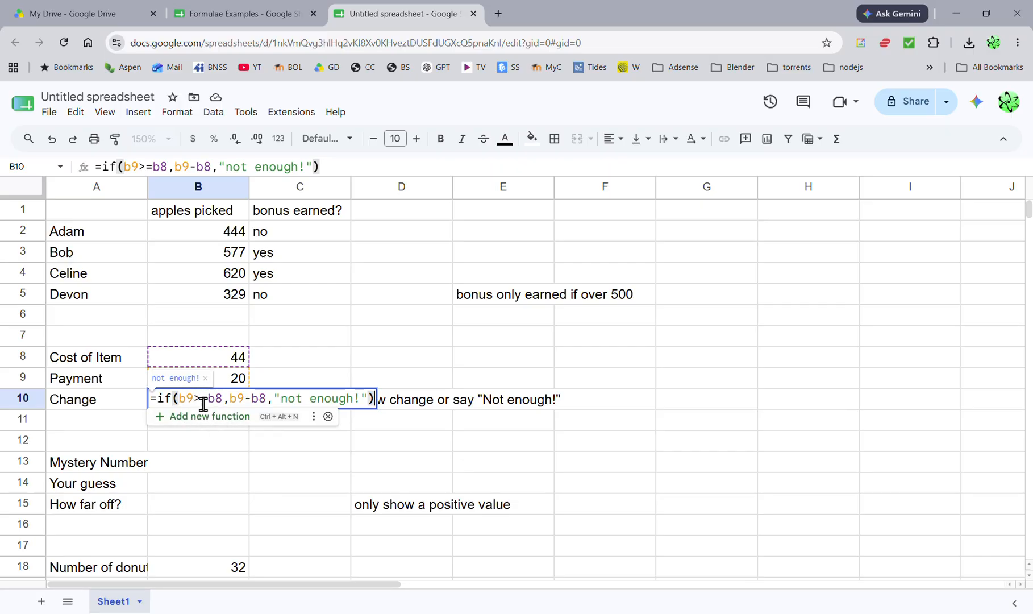
# Step: Review the b9-b8 and "not enough!" arguments of the IF formula in B10 and commit it
pyautogui.click(230, 400)
pyautogui.moveTo(233, 398); pyautogui.dragTo(266, 399)
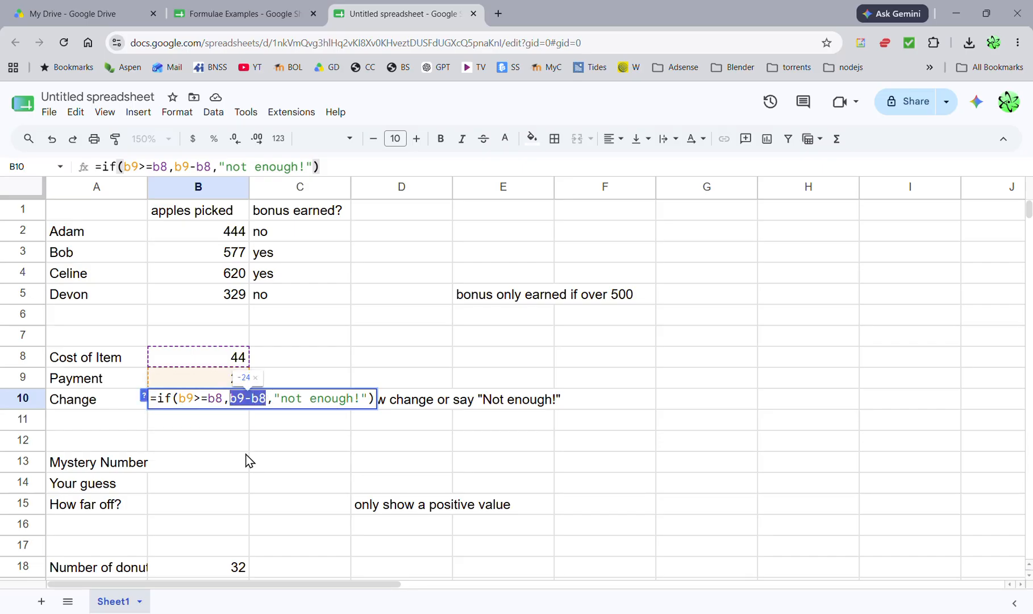
pyautogui.moveTo(275, 400); pyautogui.dragTo(368, 399)
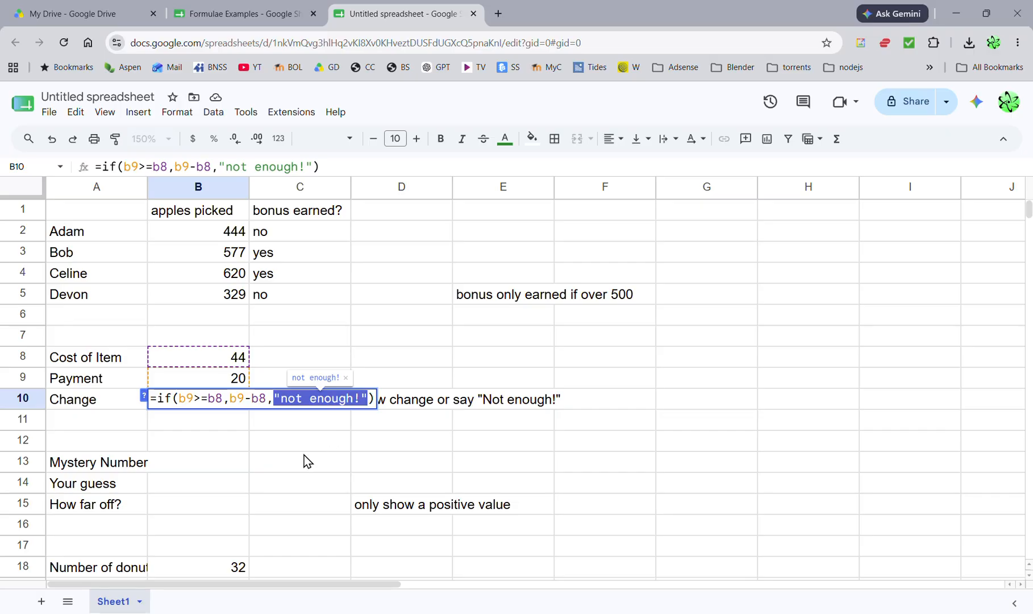
pyautogui.click(379, 405)
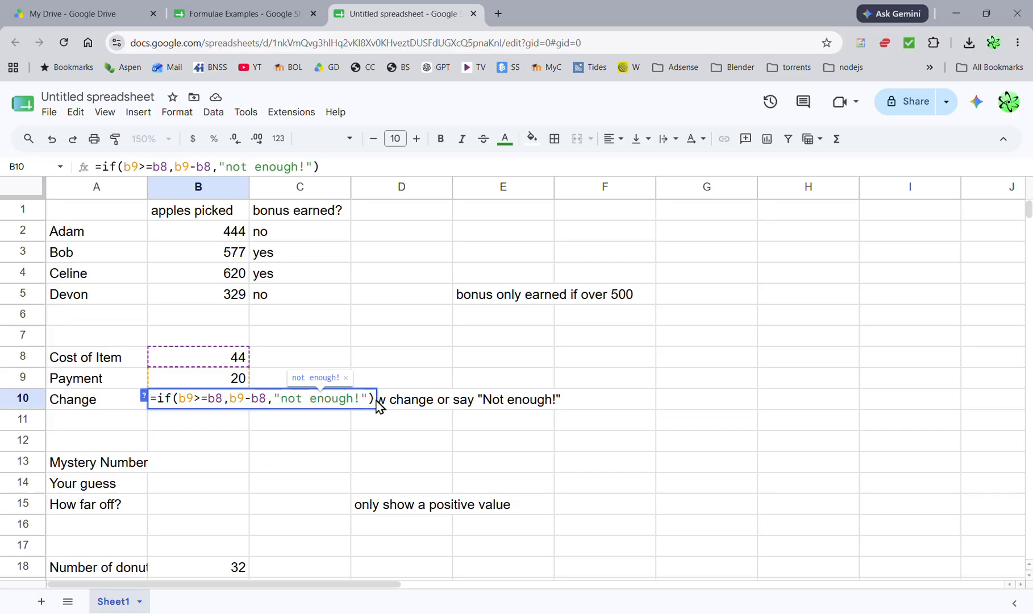
pyautogui.press('Return')
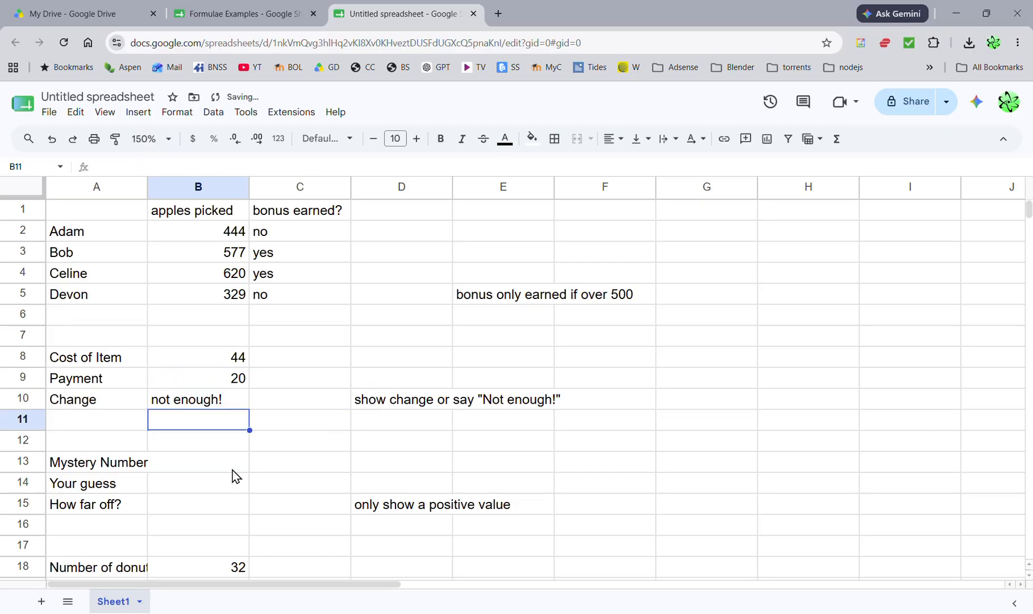
# Step: Test the Change formula by setting the Payment in B9 to 44, 77 and finally 33
pyautogui.click(226, 379)
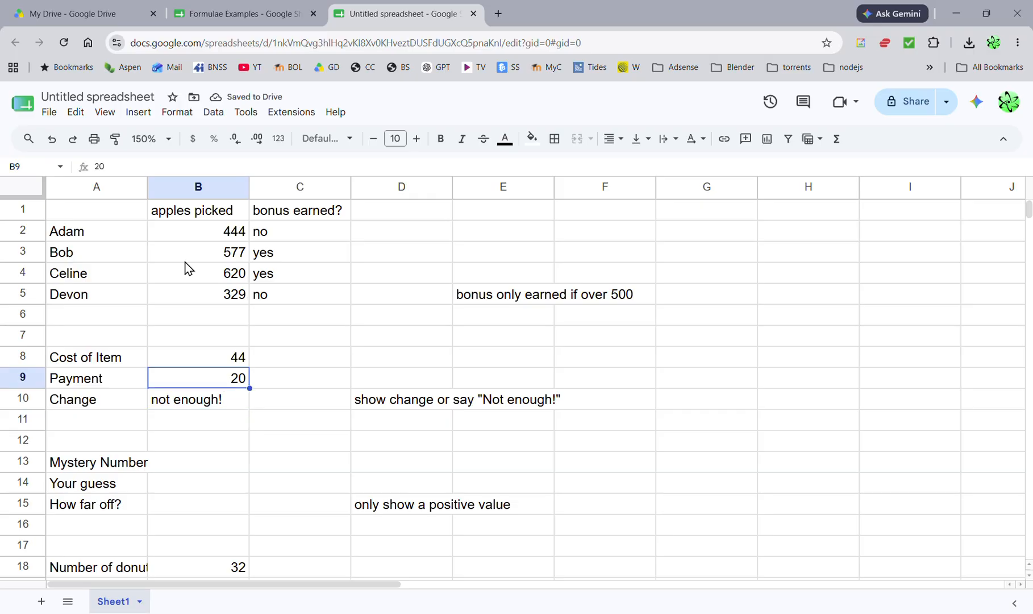
pyautogui.write('44')
pyautogui.click(206, 364)
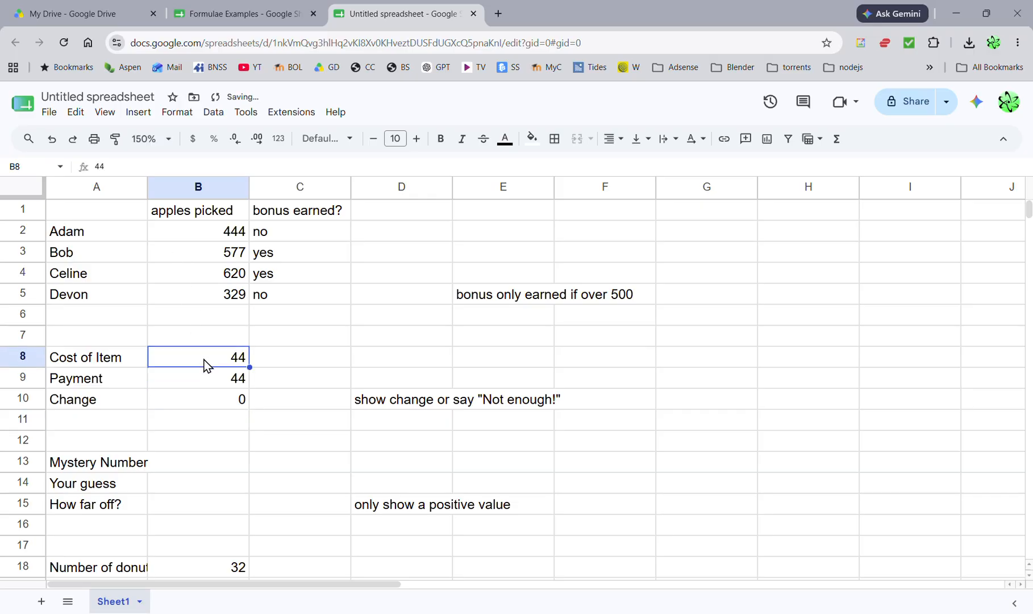
pyautogui.click(226, 385)
pyautogui.write('77')
pyautogui.click(207, 362)
pyautogui.click(210, 376)
pyautogui.write('33')
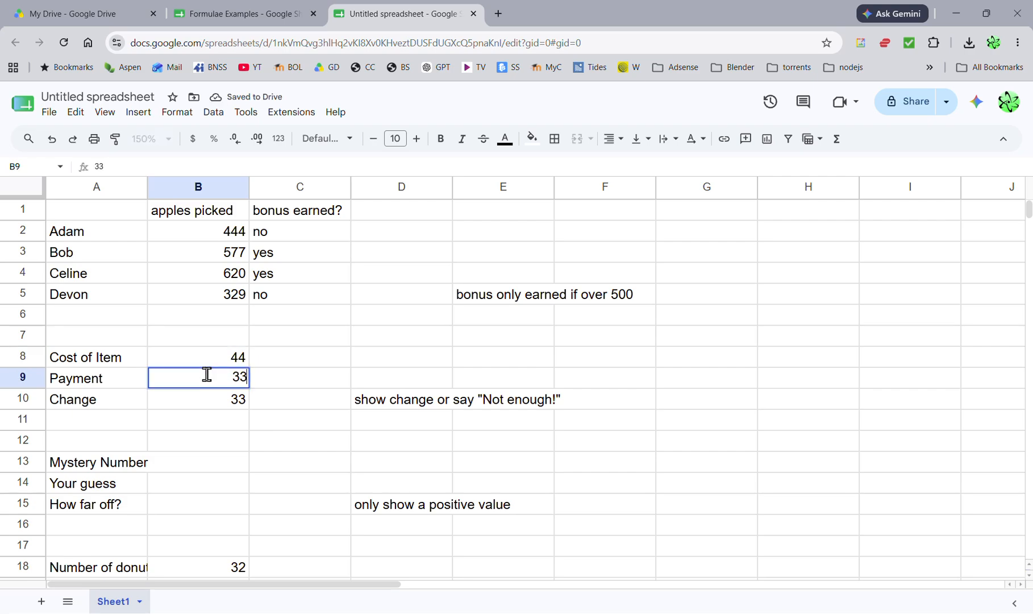
pyautogui.click(207, 359)
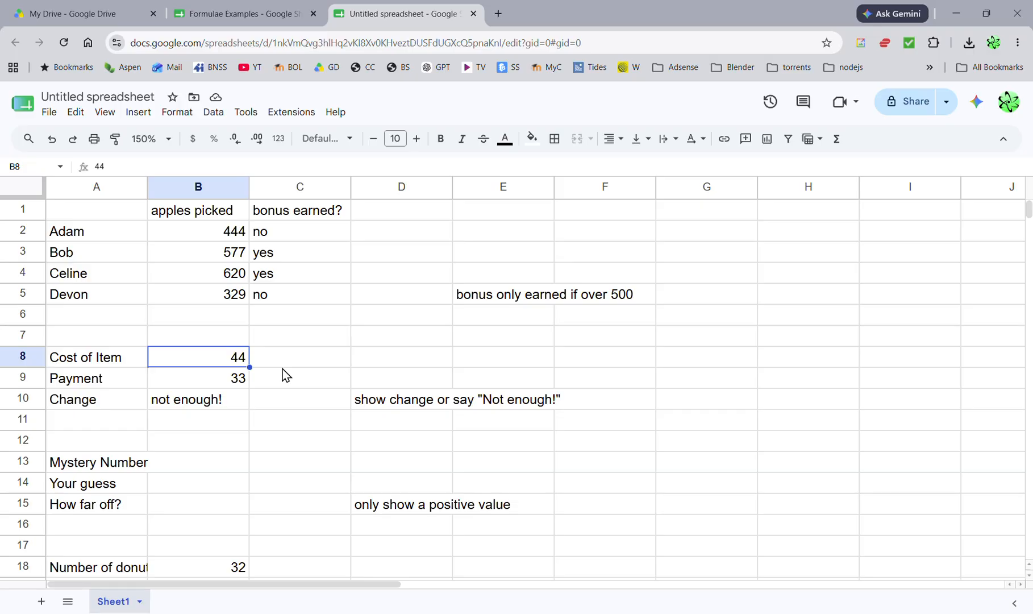
# Step: Enter 60 as the Mystery Number in B13 and 64 as Your guess in B14
pyautogui.scroll(-3, 290, 380)
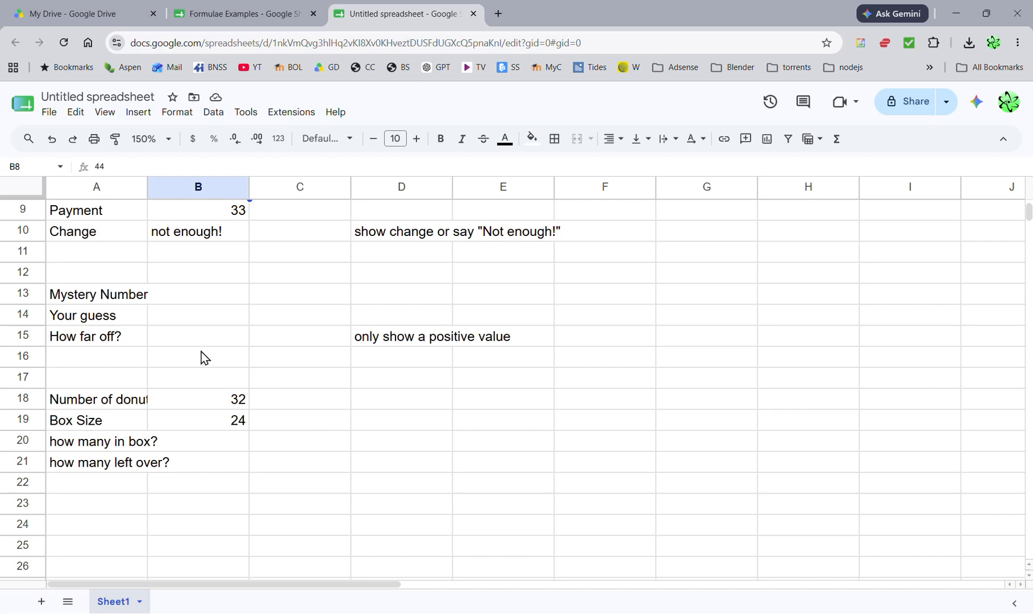
pyautogui.click(188, 297)
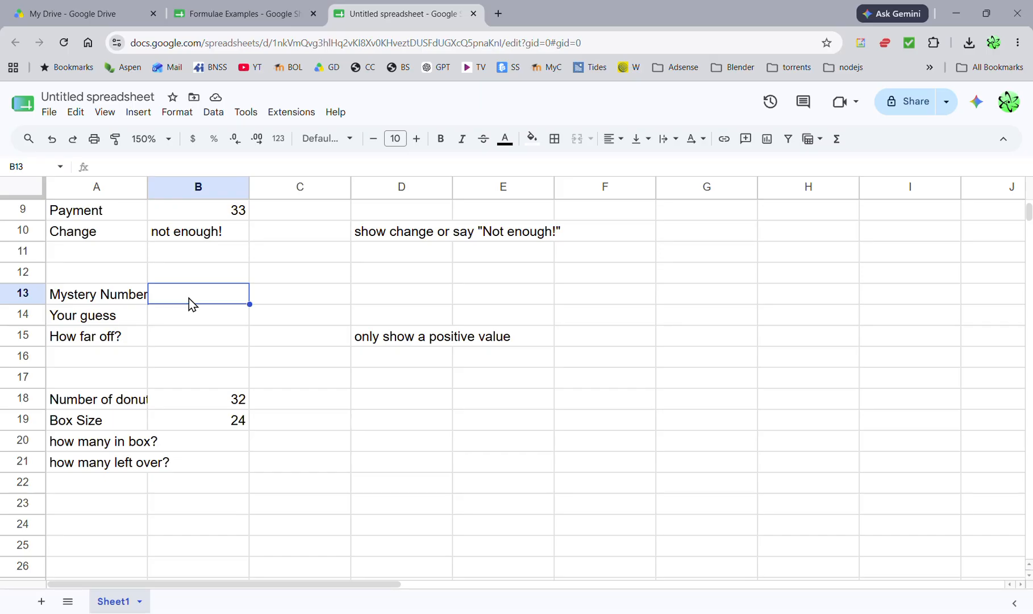
pyautogui.write('60')
pyautogui.press('Return')
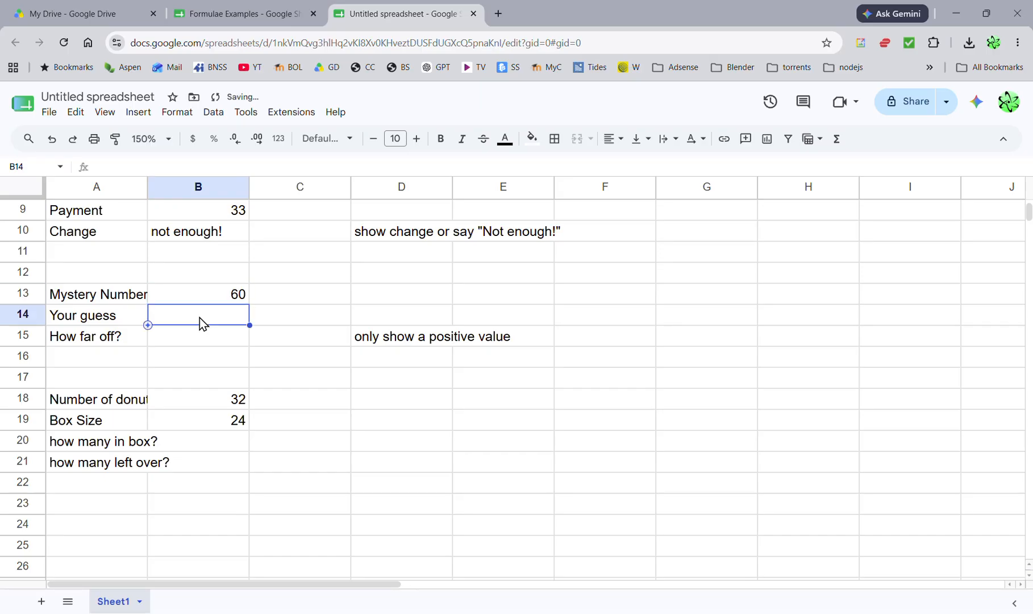
pyautogui.write('64')
pyautogui.press('Return')
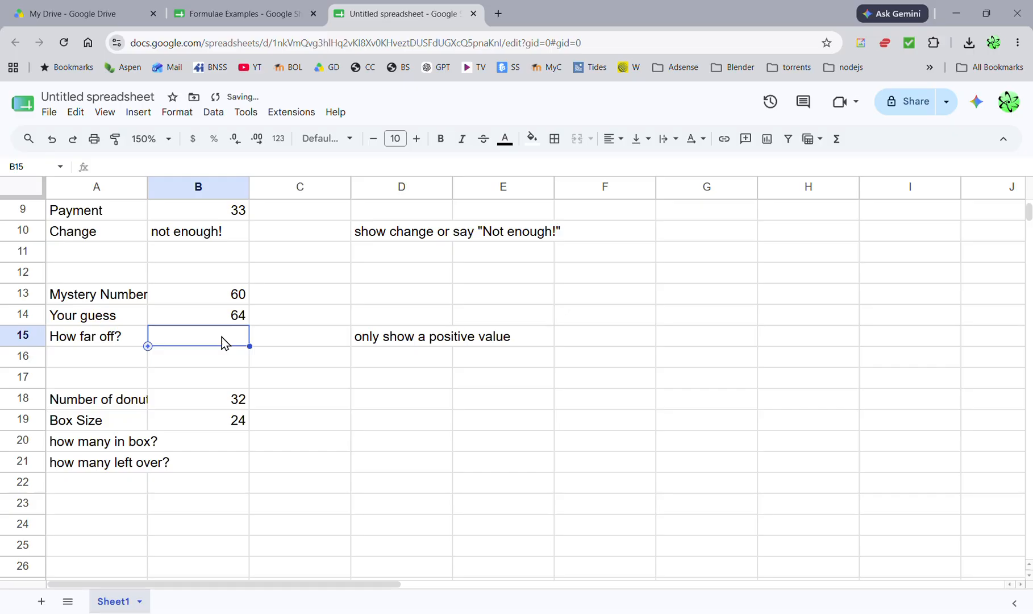
# Step: Enter the subtraction formula =b14-b13 in the How far off? cell B15
pyautogui.write('=')
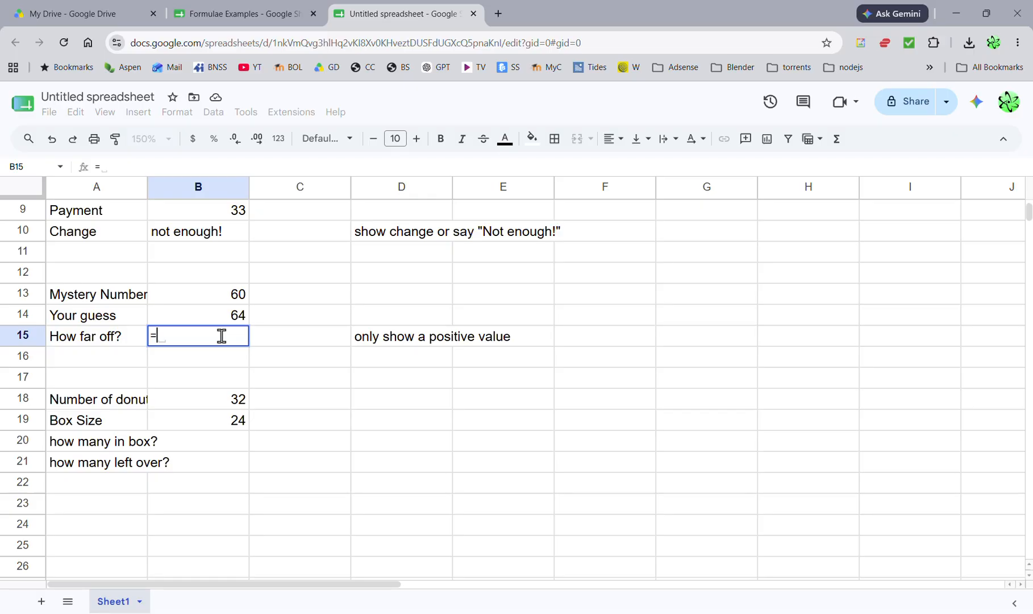
pyautogui.write('b14-b13')
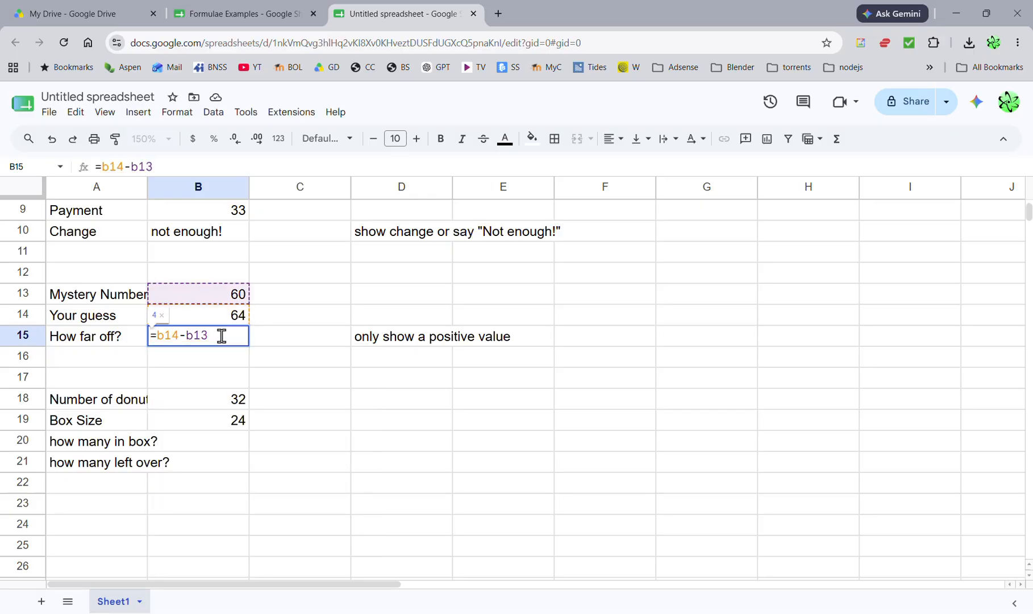
pyautogui.press('Return')
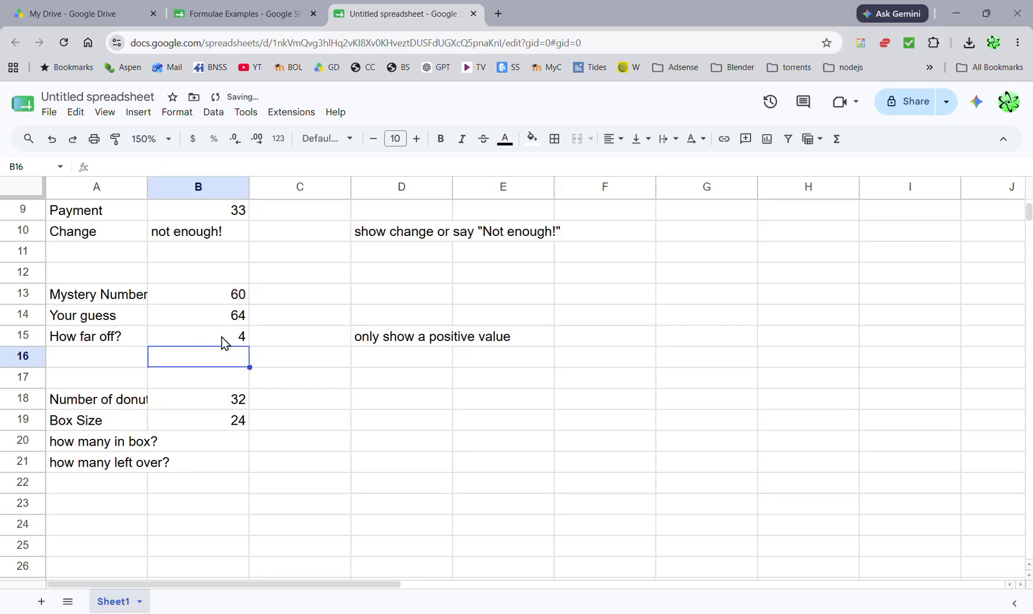
# Step: Set Your guess in B14 to 55 to test a guess below the mystery number, and clear the formula from B15
pyautogui.click(227, 322)
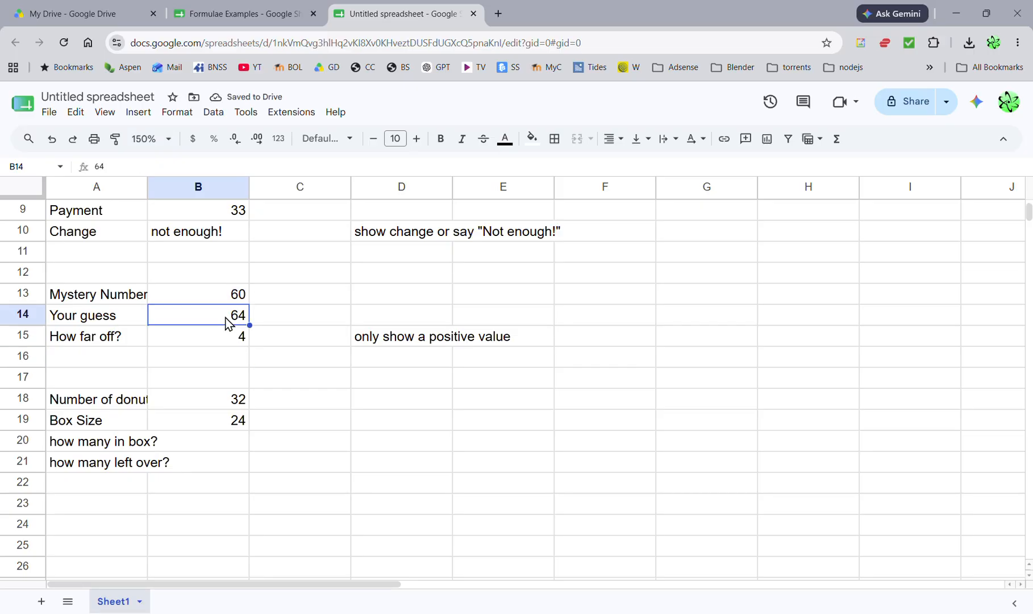
pyautogui.write('55')
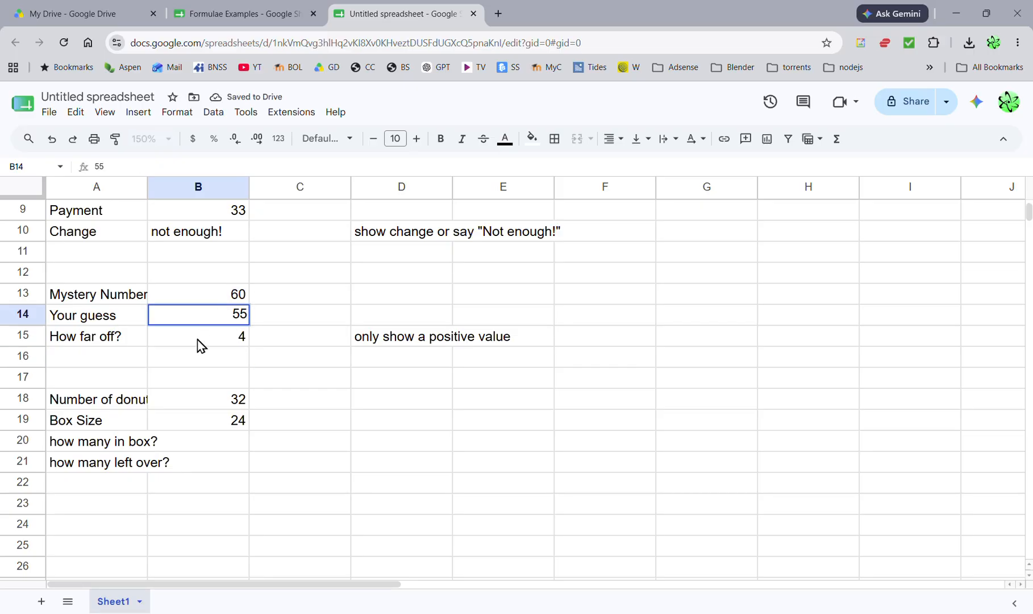
pyautogui.press('Return')
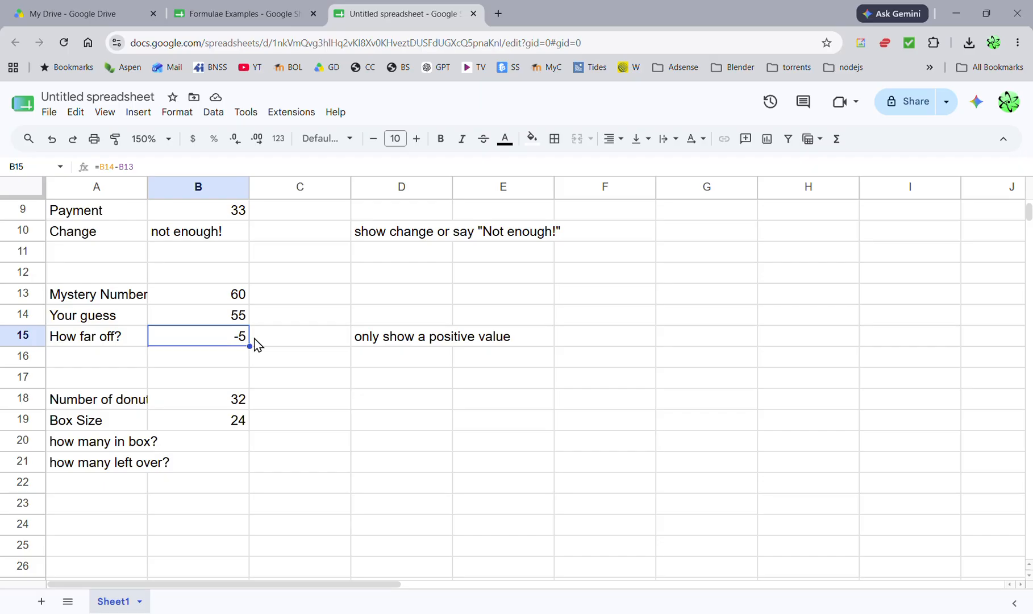
pyautogui.press('Delete')
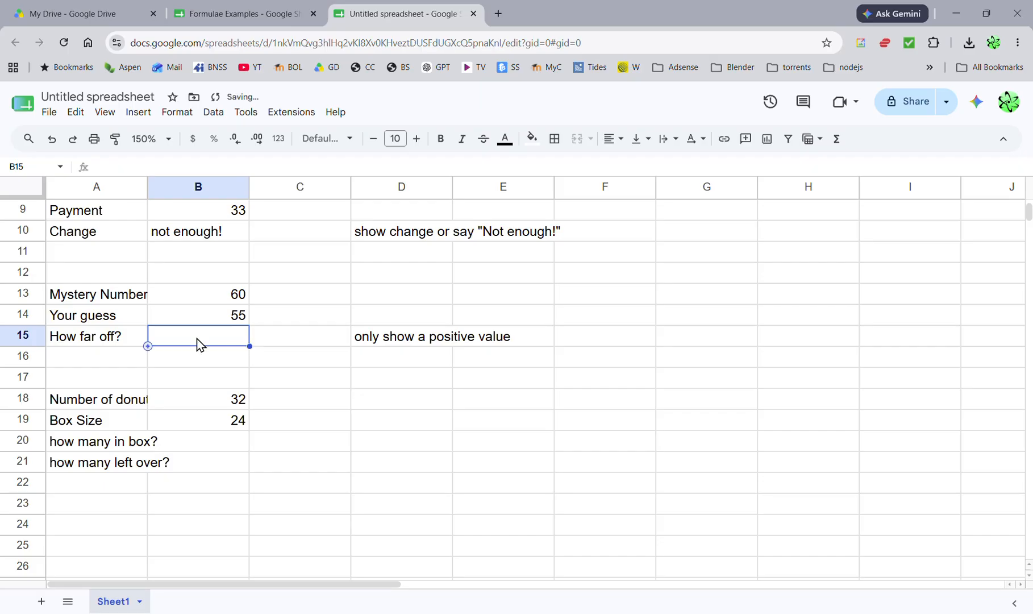
pyautogui.write('=')
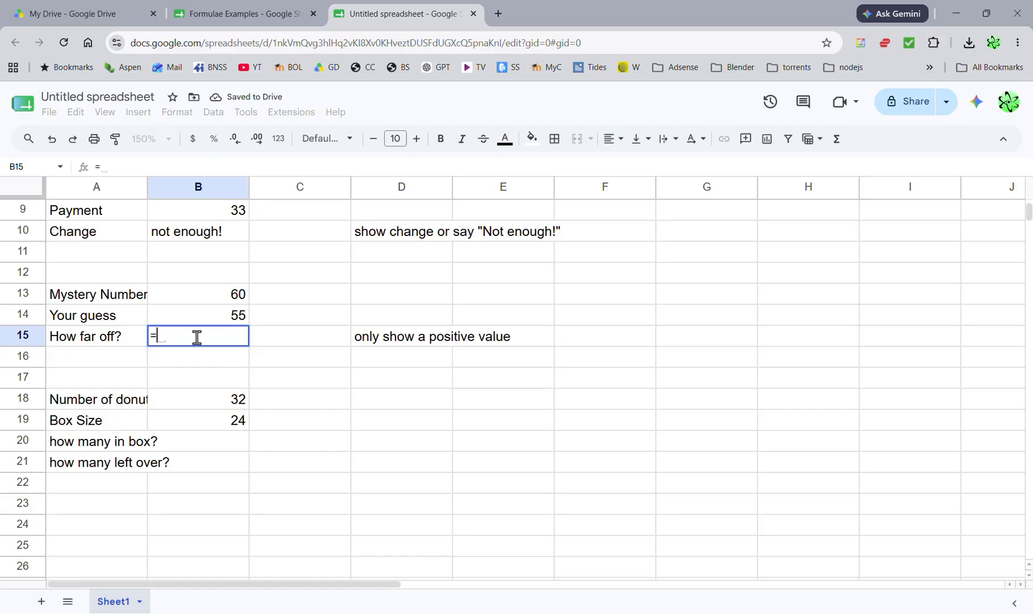
pyautogui.write('if(')
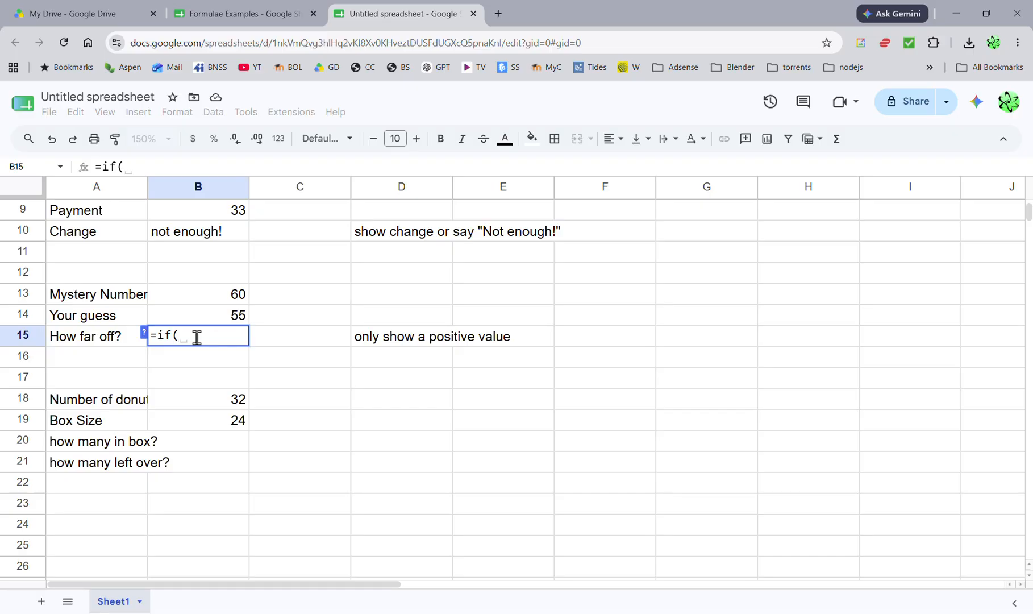
pyautogui.click(220, 320)
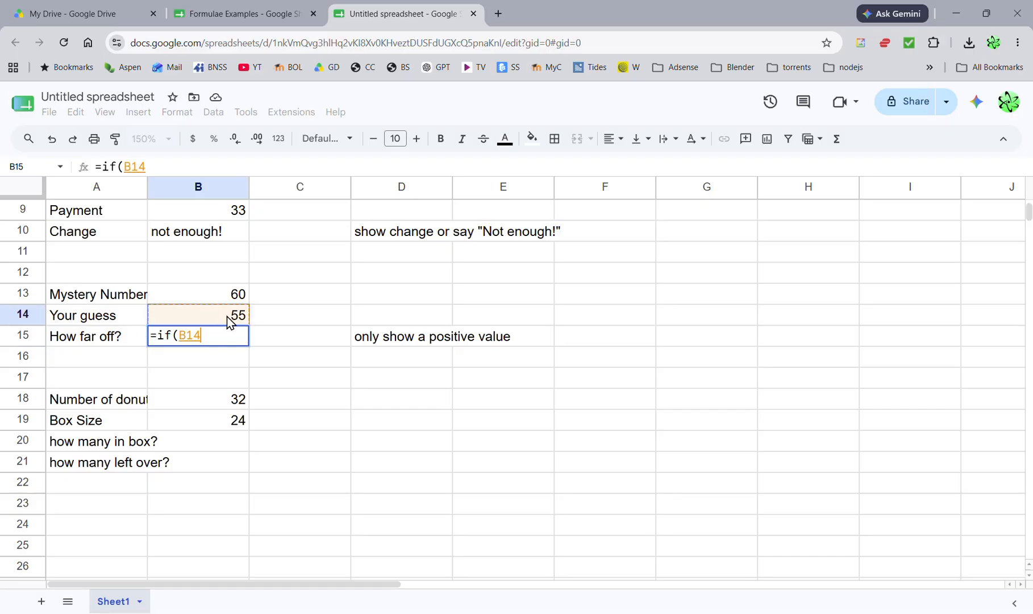
pyautogui.press('Escape')
# Step: Set Your guess in B14 to 70
pyautogui.doubleClick(236, 315)
pyautogui.write('70')
pyautogui.moveTo(217, 314); pyautogui.dragTo(251, 321)
pyautogui.write('70')
pyautogui.press('Return')
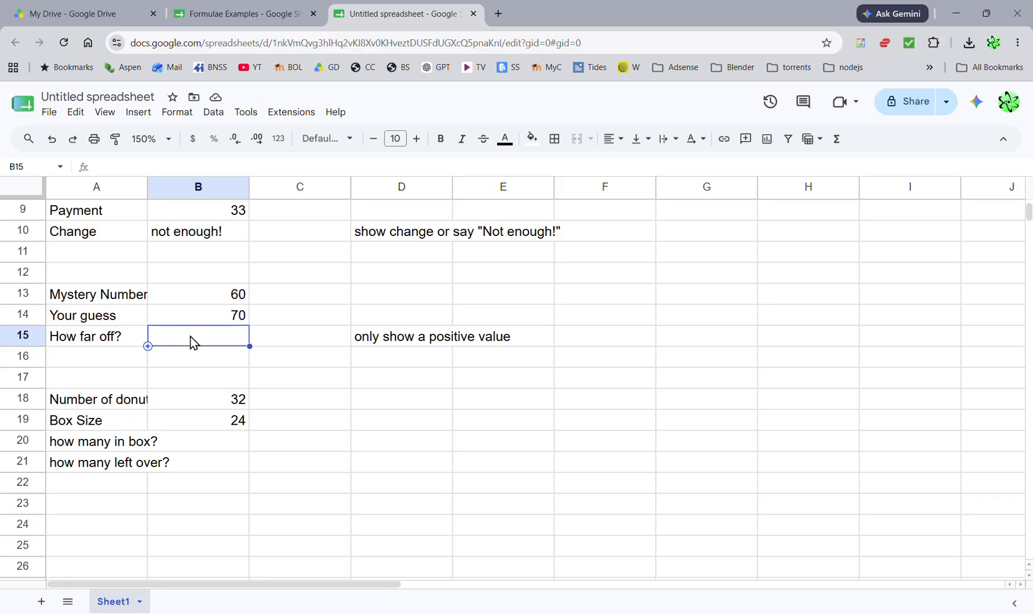
# Step: Enter the formula =if(b14>b13, b14-b13, b13-b14) in the How far off? cell B15
pyautogui.write('=')
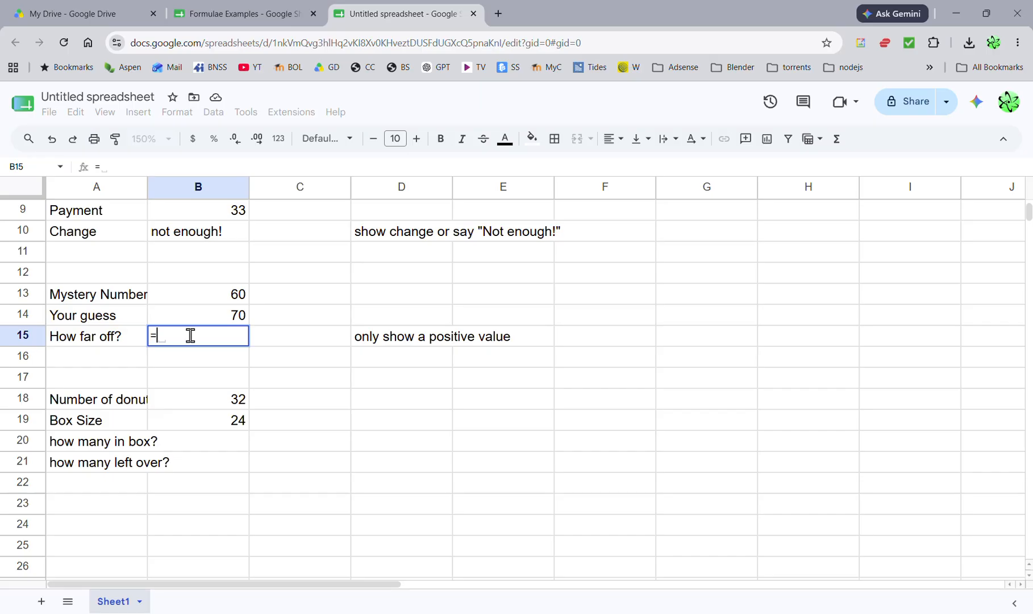
pyautogui.write('if(b14>')
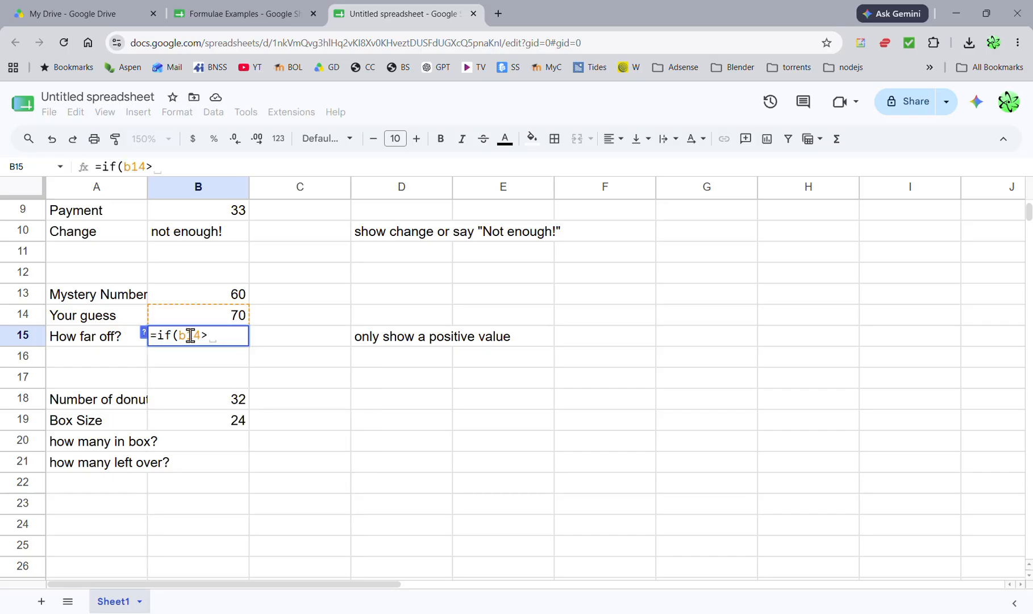
pyautogui.write('b13')
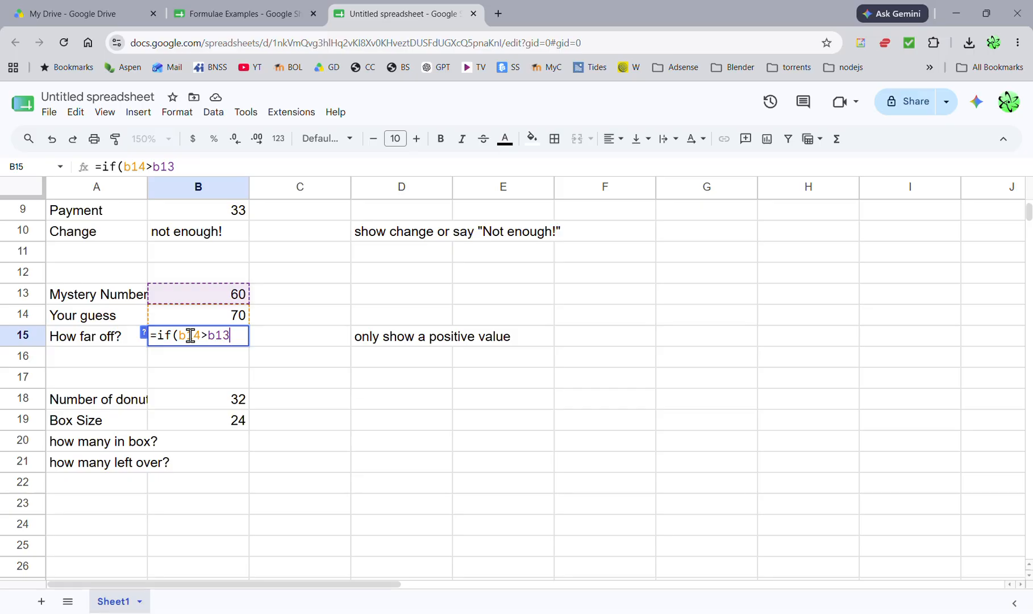
pyautogui.write(',')
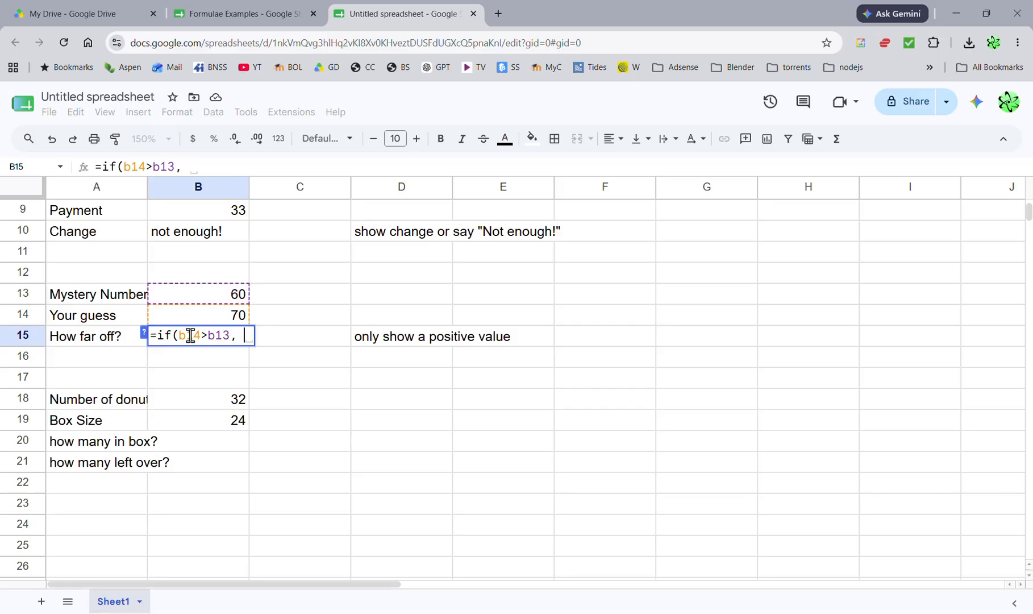
pyautogui.write('b14')
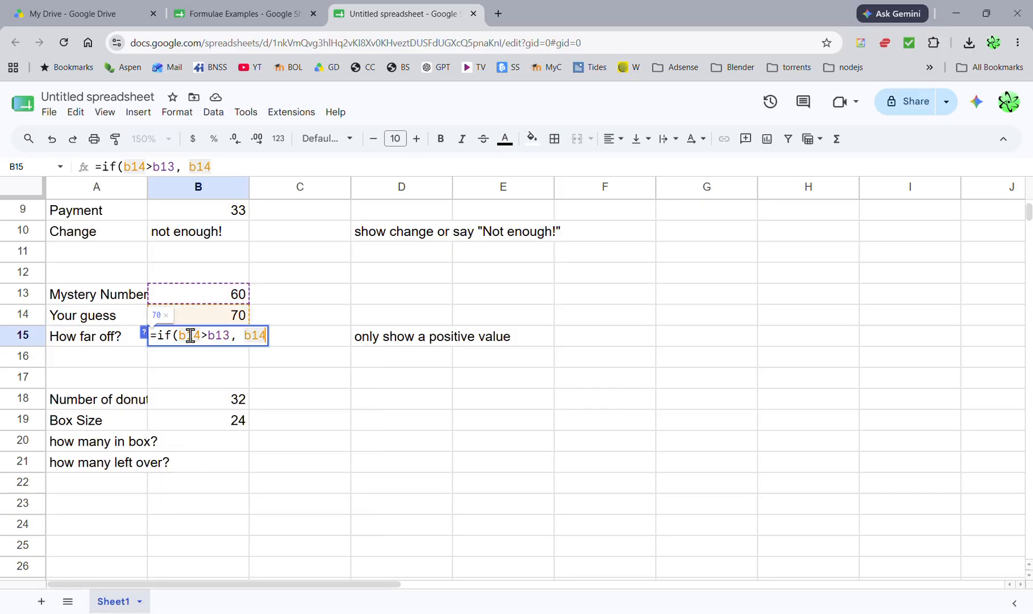
pyautogui.write('-b13')
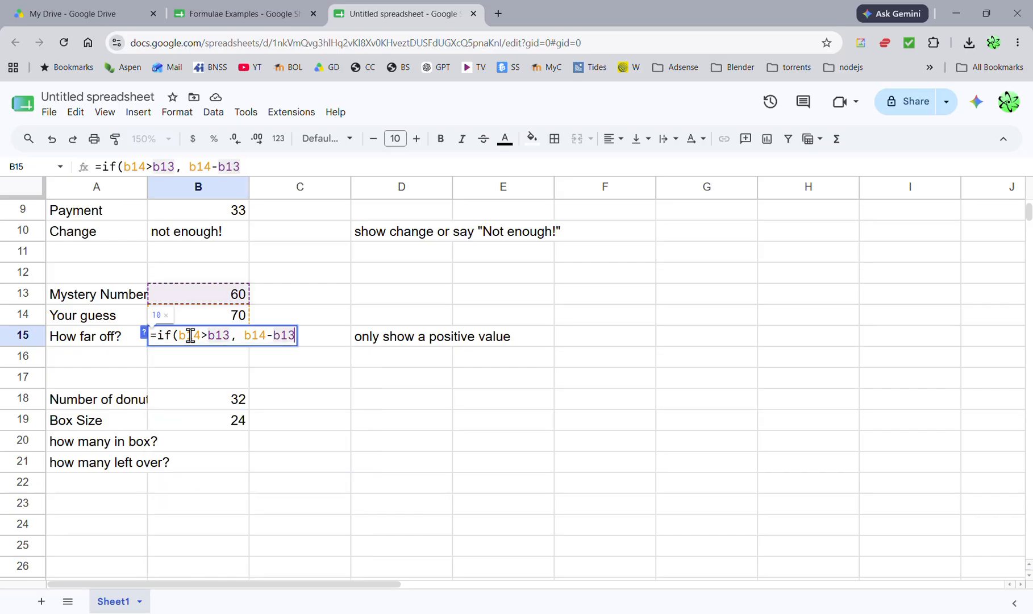
pyautogui.write(',')
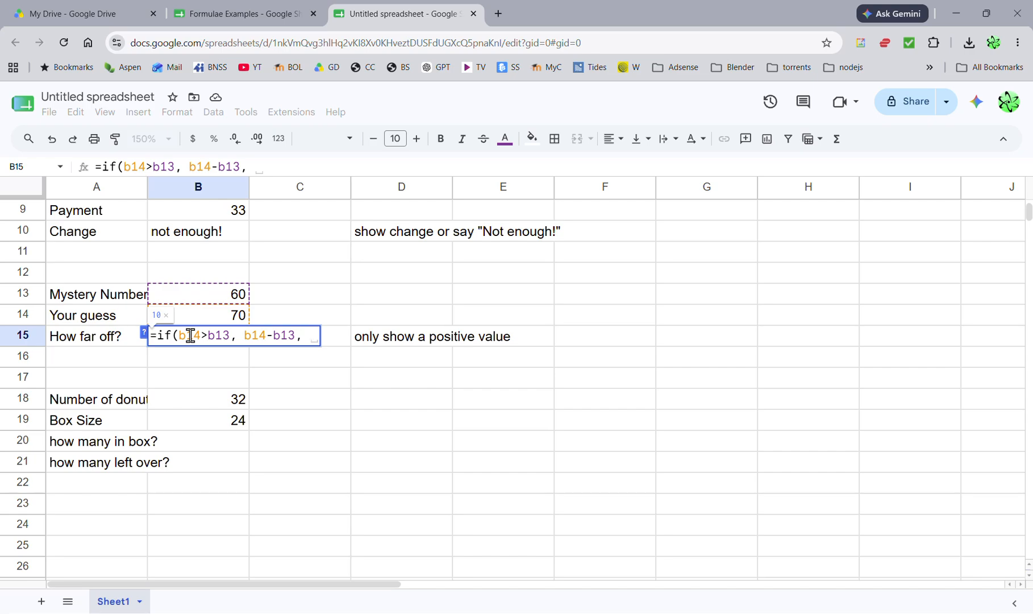
pyautogui.write('b13')
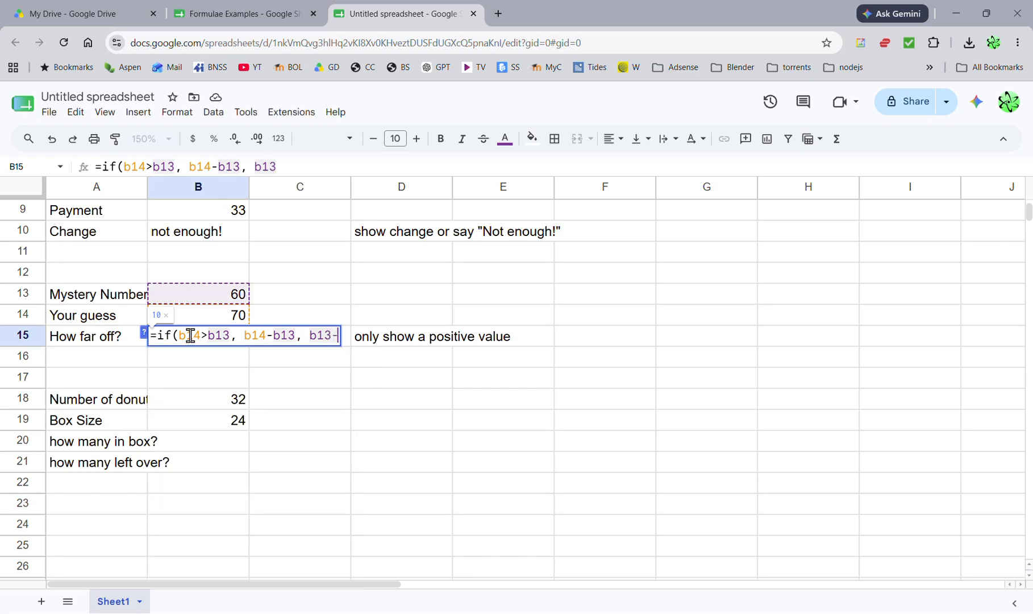
pyautogui.write('-b14)')
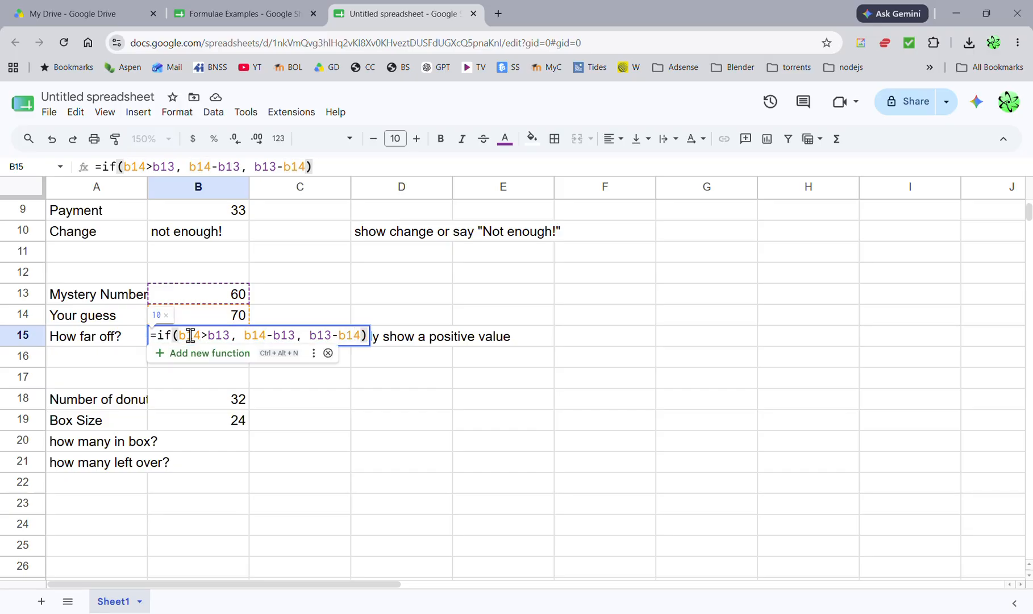
pyautogui.press('Return')
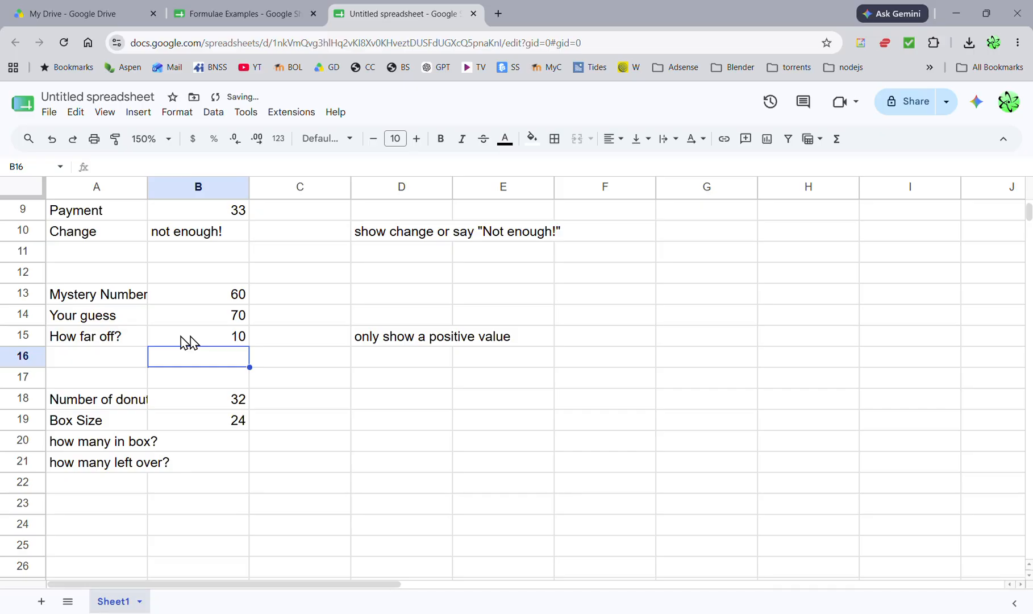
# Step: Test the How far off? formula with 33 and 66 as Your guess in B14
pyautogui.click(205, 316)
pyautogui.write('33')
pyautogui.press('Return')
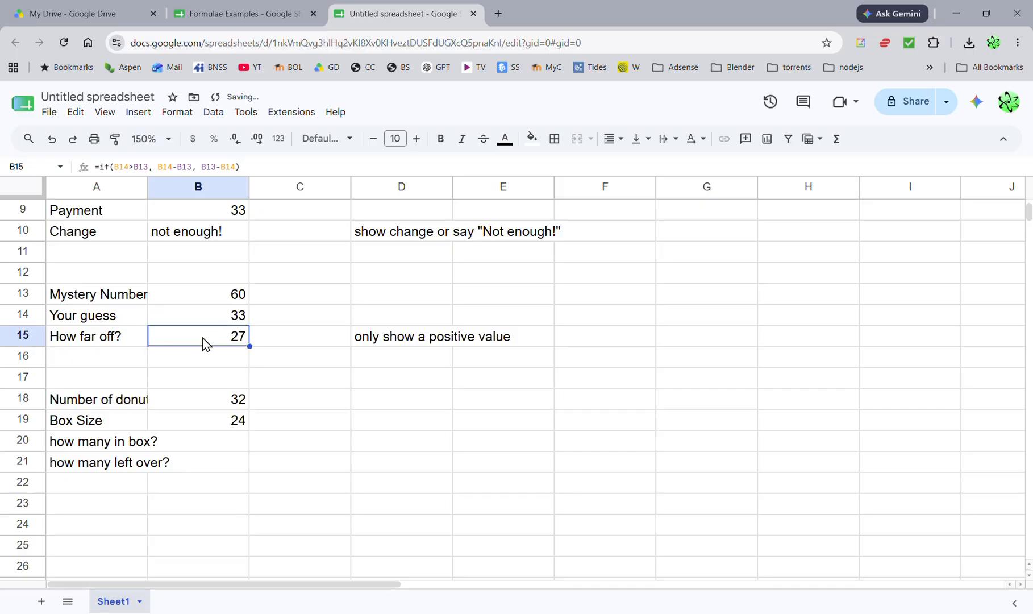
pyautogui.click(222, 323)
pyautogui.write('66')
pyautogui.press('Return')
# Step: Set Your guess in B14 to 2
pyautogui.doubleClick(208, 317)
pyautogui.write('2')
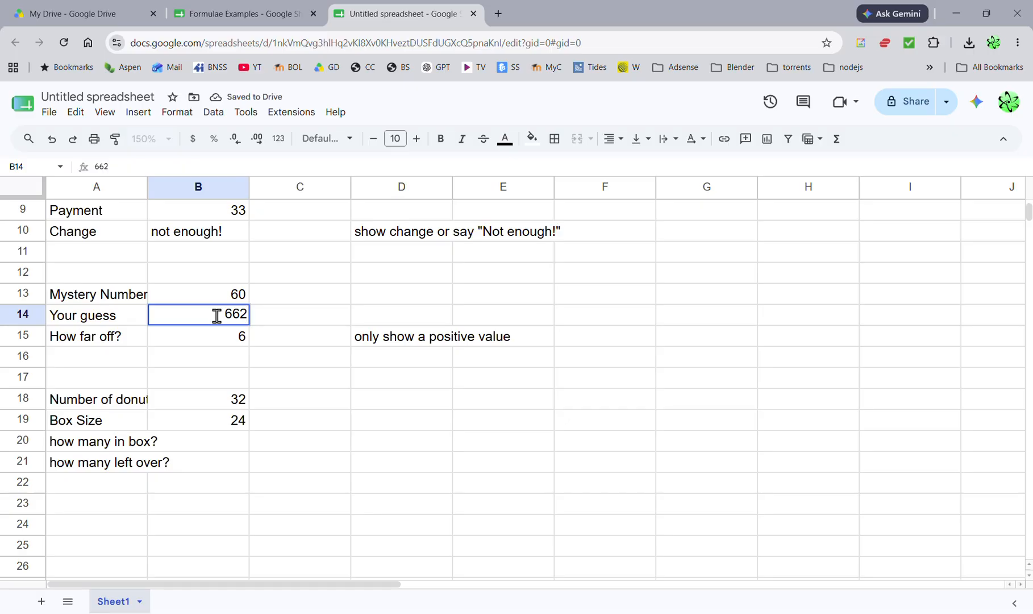
pyautogui.press('BackSpace')
pyautogui.press('BackSpace')
pyautogui.press('BackSpace')
pyautogui.write('2')
pyautogui.click(214, 338)
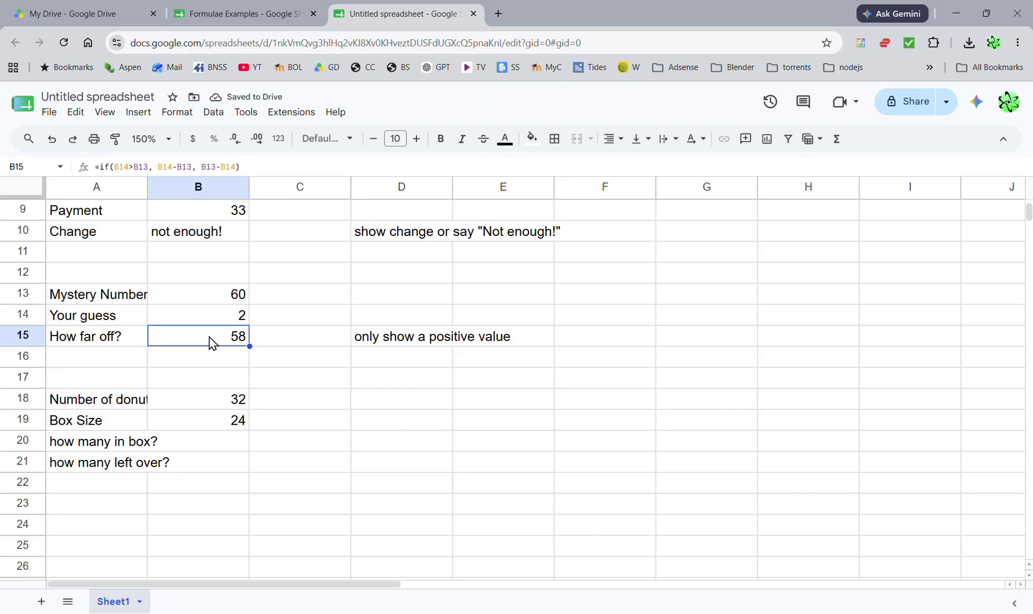
# Step: Review the How far off? formula in B15, and widen column A to fit its longest labels
pyautogui.doubleClick(202, 340)
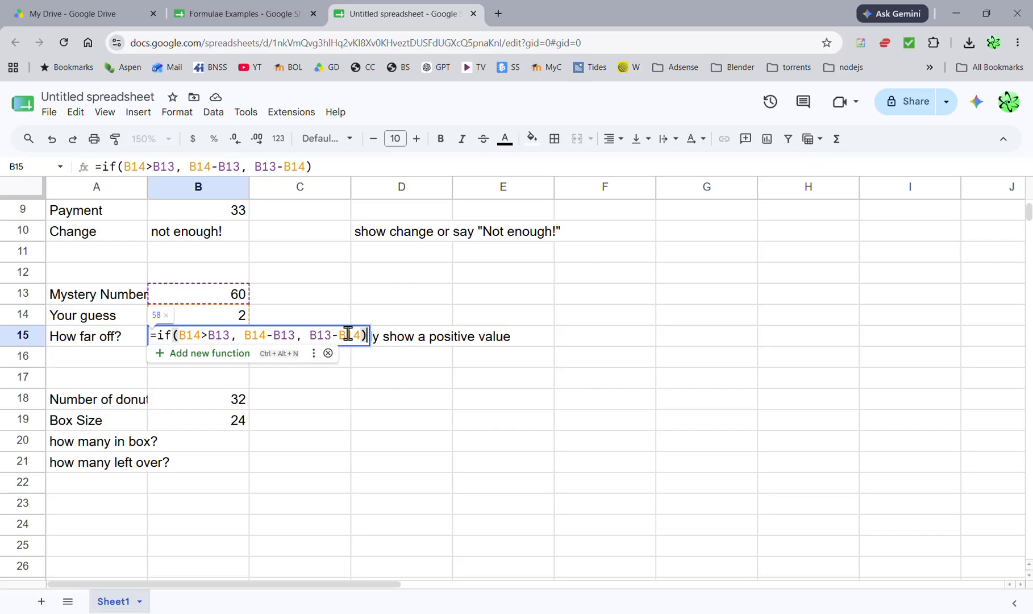
pyautogui.press('Escape')
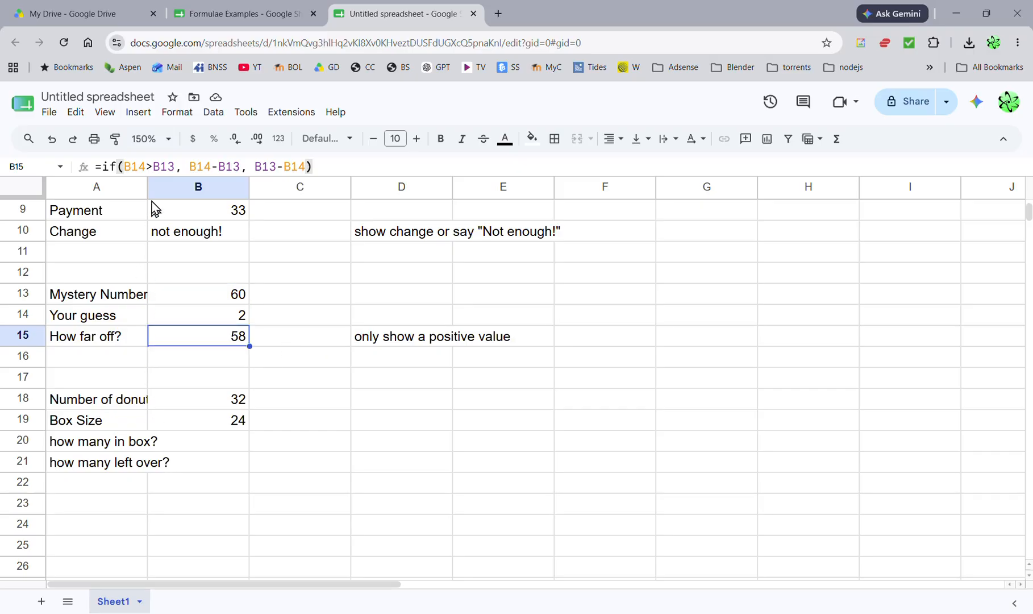
pyautogui.moveTo(147, 187); pyautogui.dragTo(178, 187)
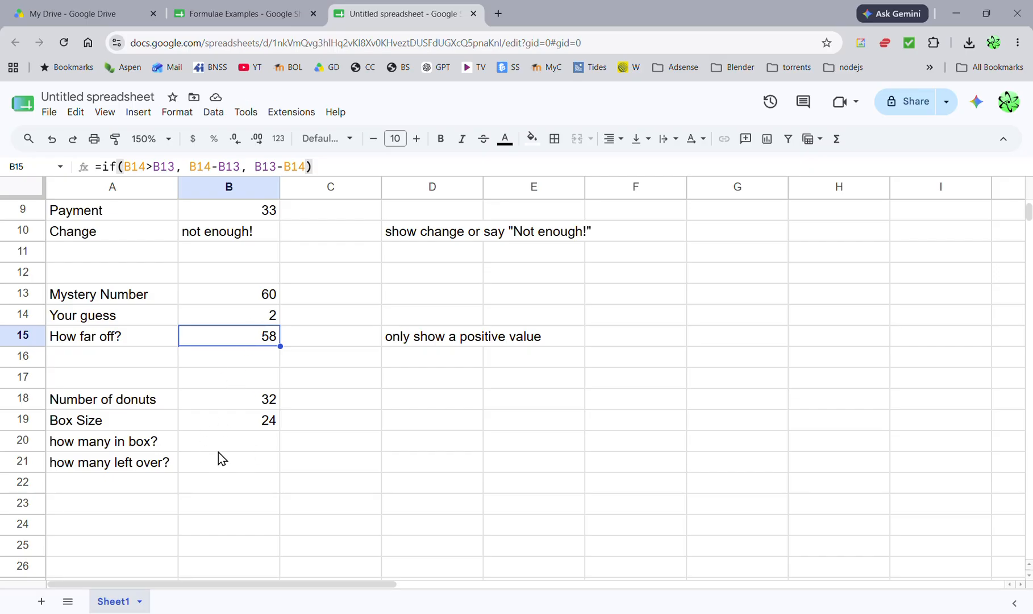
# Step: Set the Number of donuts in B18 to 12 as an example smaller than the box size
pyautogui.click(245, 404)
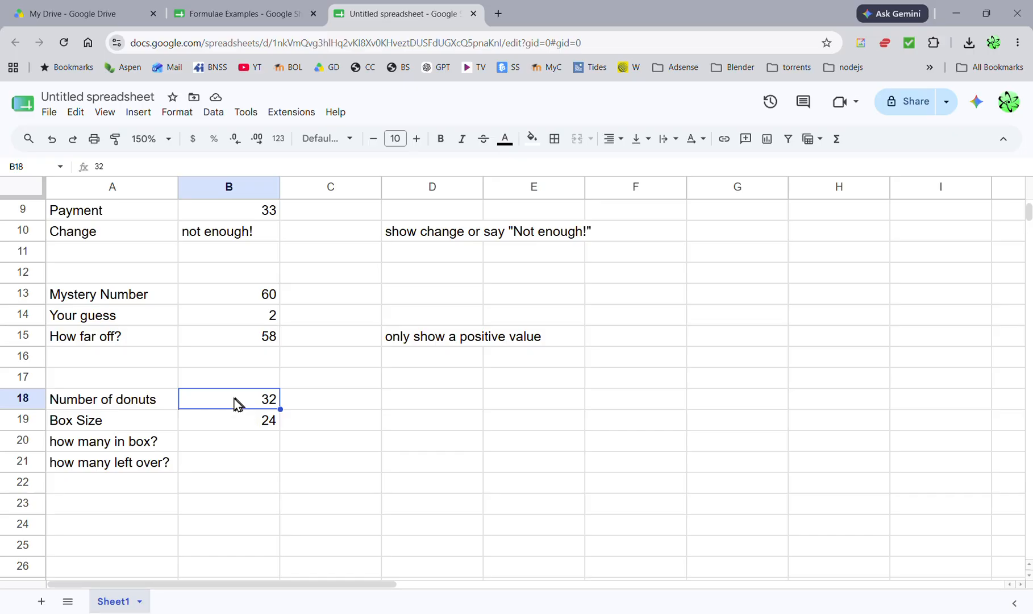
pyautogui.click(230, 421)
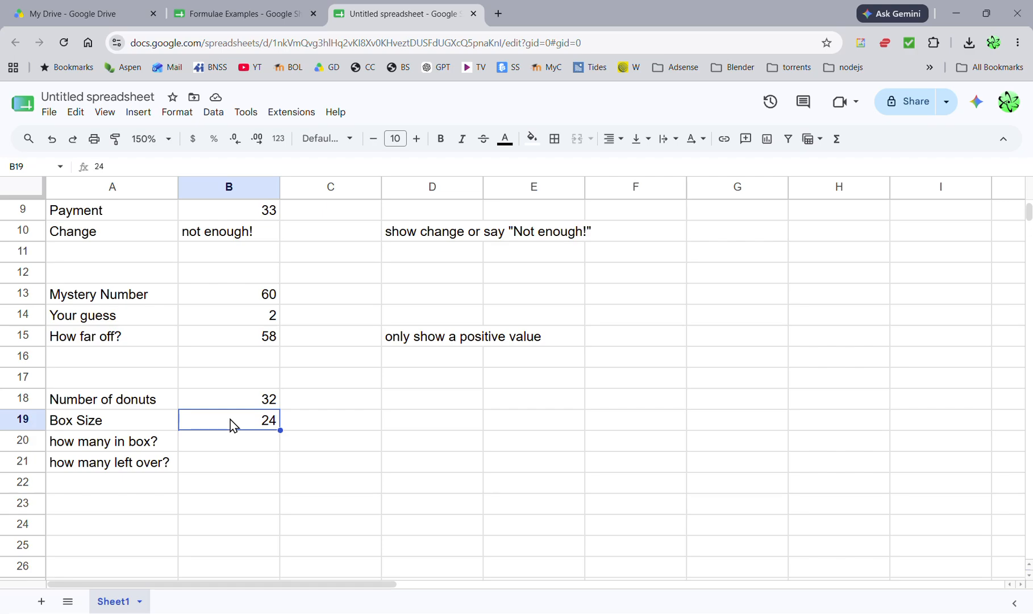
pyautogui.click(229, 442)
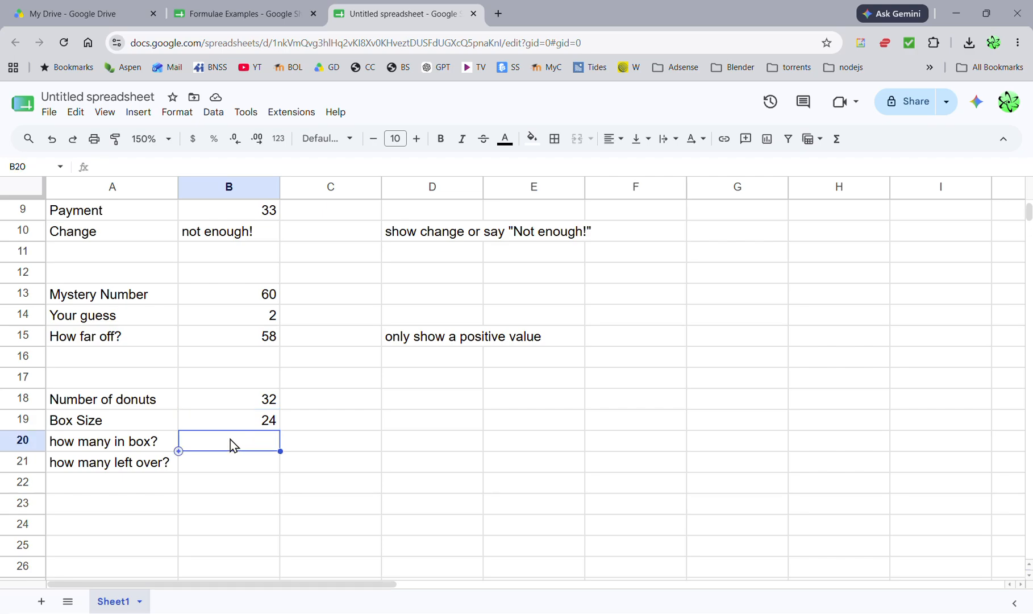
pyautogui.click(227, 462)
pyautogui.click(250, 401)
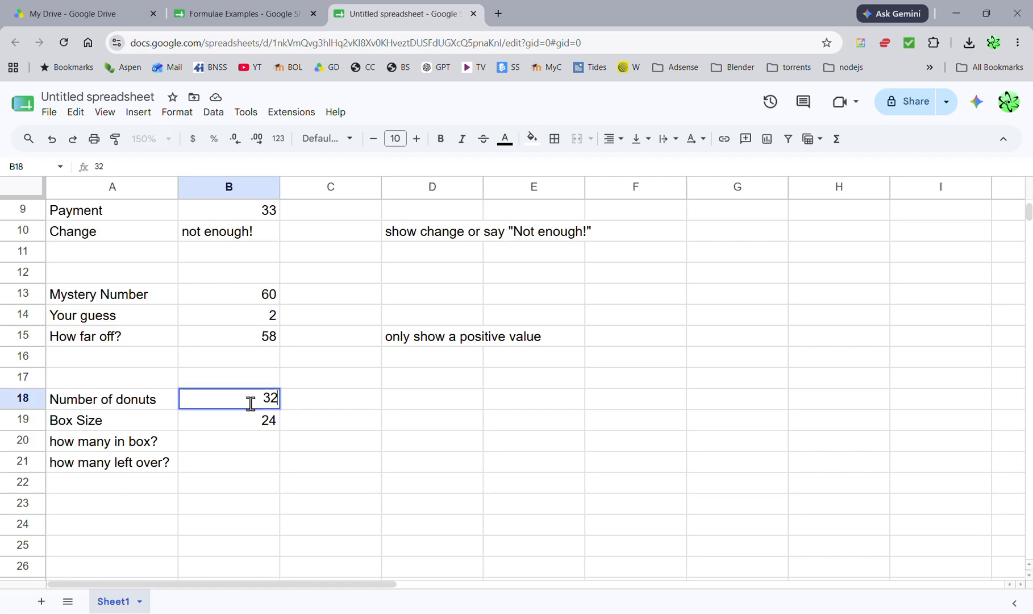
pyautogui.write('12')
pyautogui.press('Return')
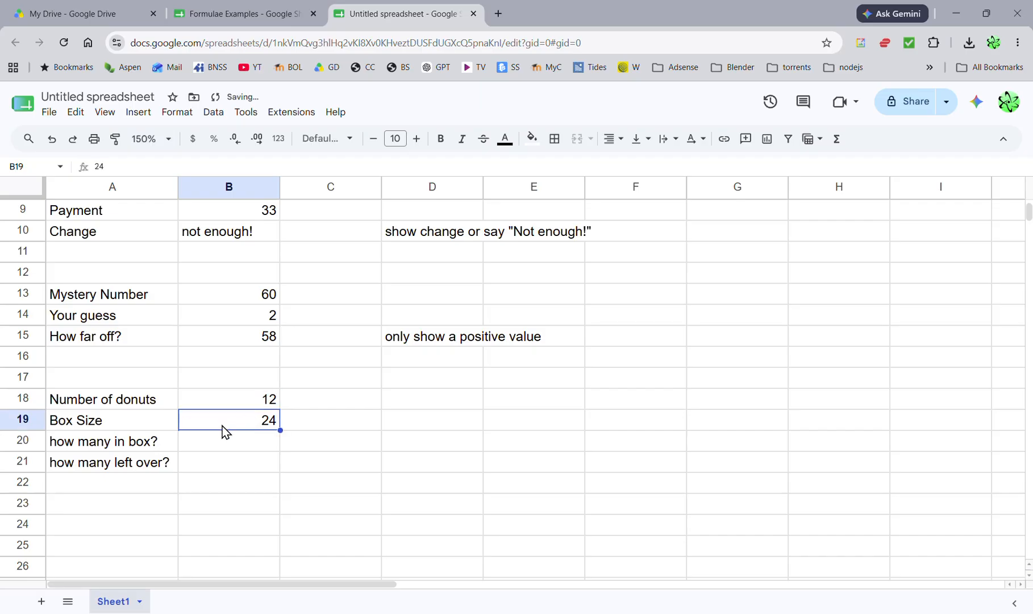
# Step: Enter the example answers 12 for how many in box? in B20 and 0 for how many left over? in B21
pyautogui.click(249, 445)
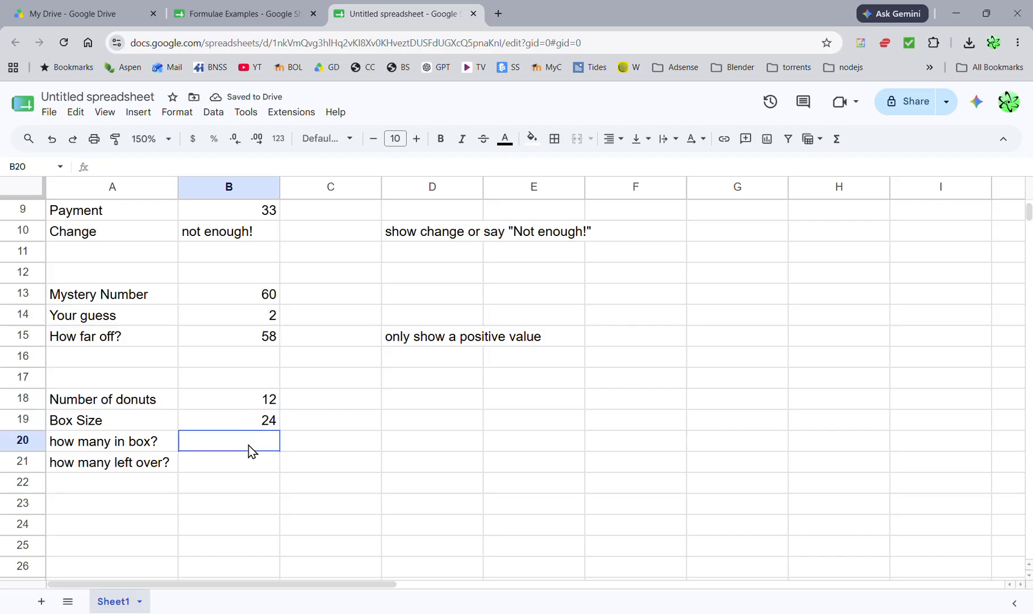
pyautogui.write('12')
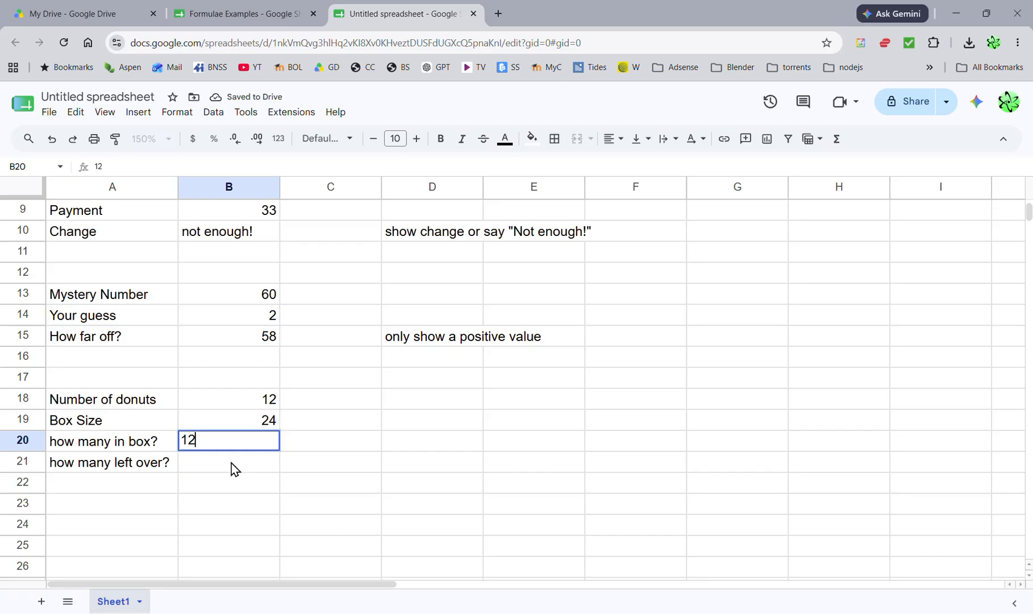
pyautogui.click(230, 463)
pyautogui.write('0')
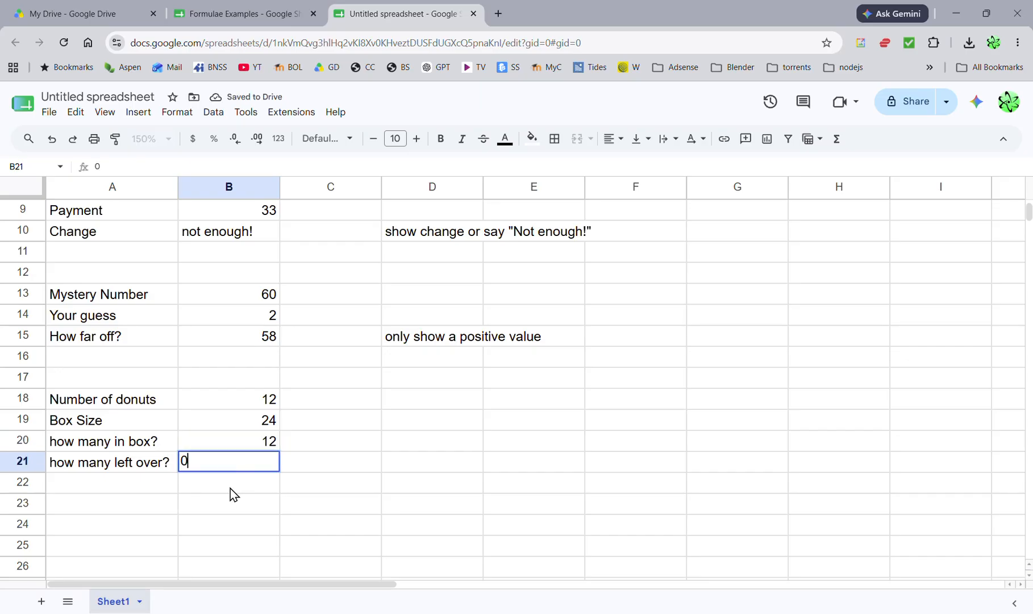
# Step: Set the Number of donuts in B18 to 30
pyautogui.click(253, 403)
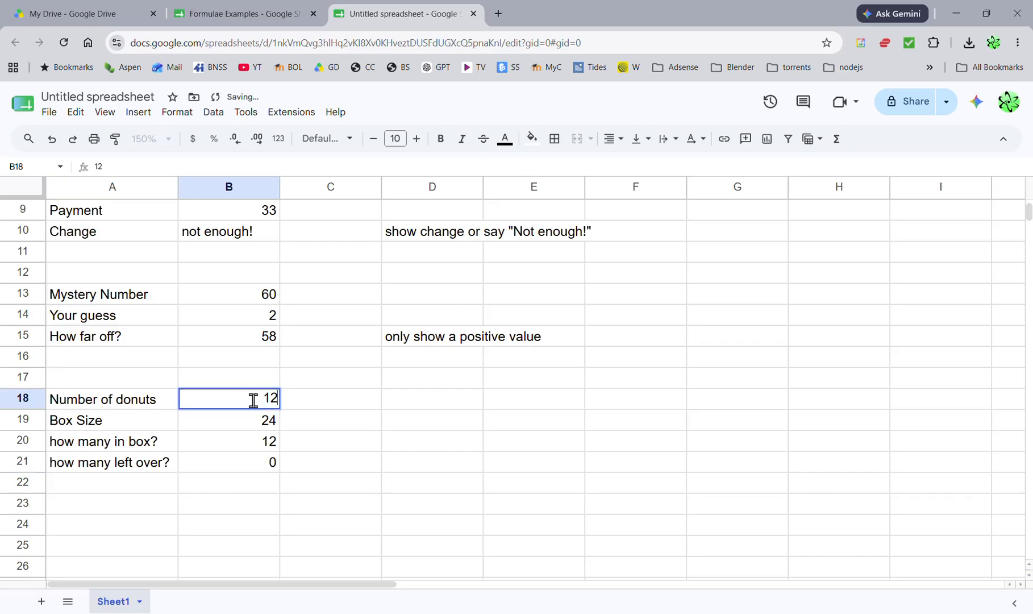
pyautogui.press('BackSpace')
pyautogui.write('30')
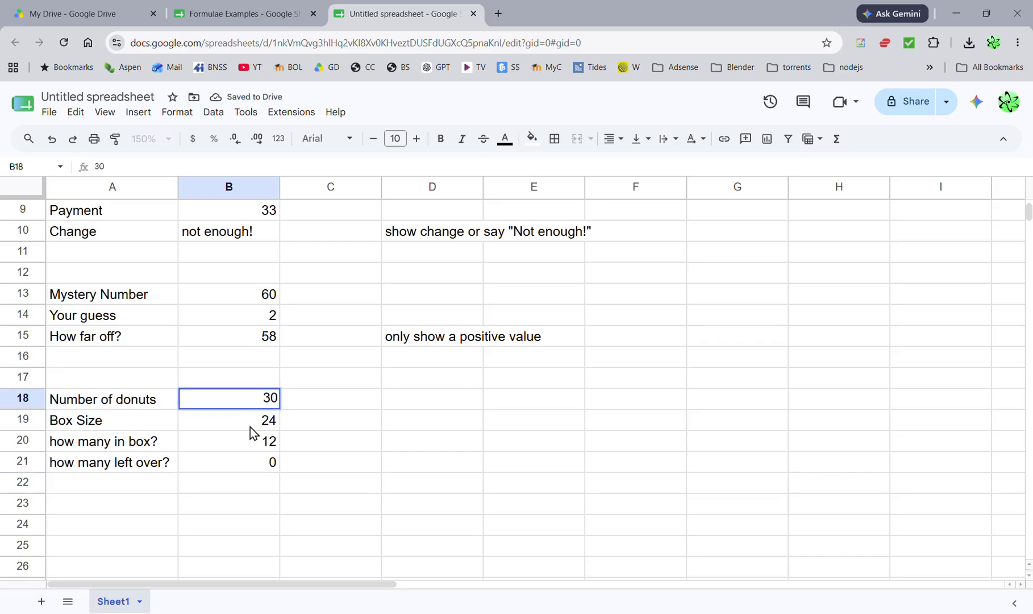
pyautogui.click(250, 426)
# Step: Set the example answers to 24 for how many in box? in B20 and 6 for how many left over? in B21
pyautogui.click(257, 444)
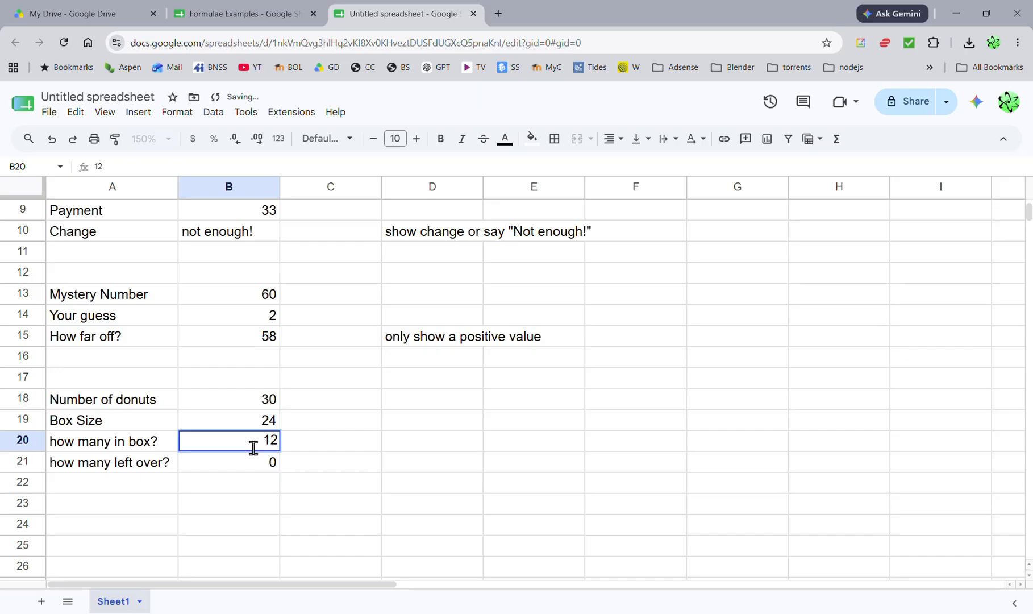
pyautogui.press('BackSpace')
pyautogui.write('24')
pyautogui.click(270, 466)
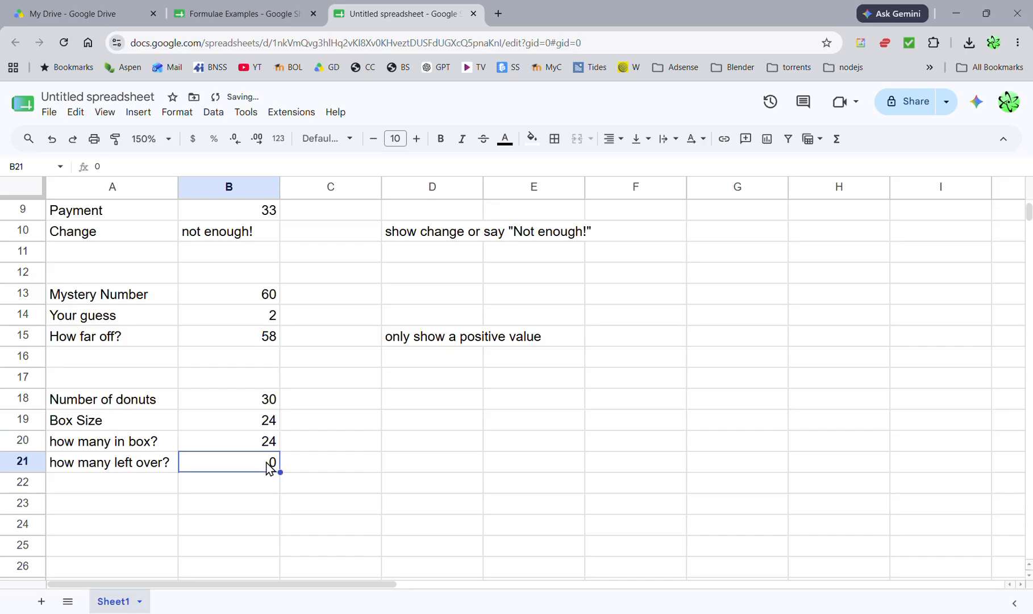
pyautogui.write('6')
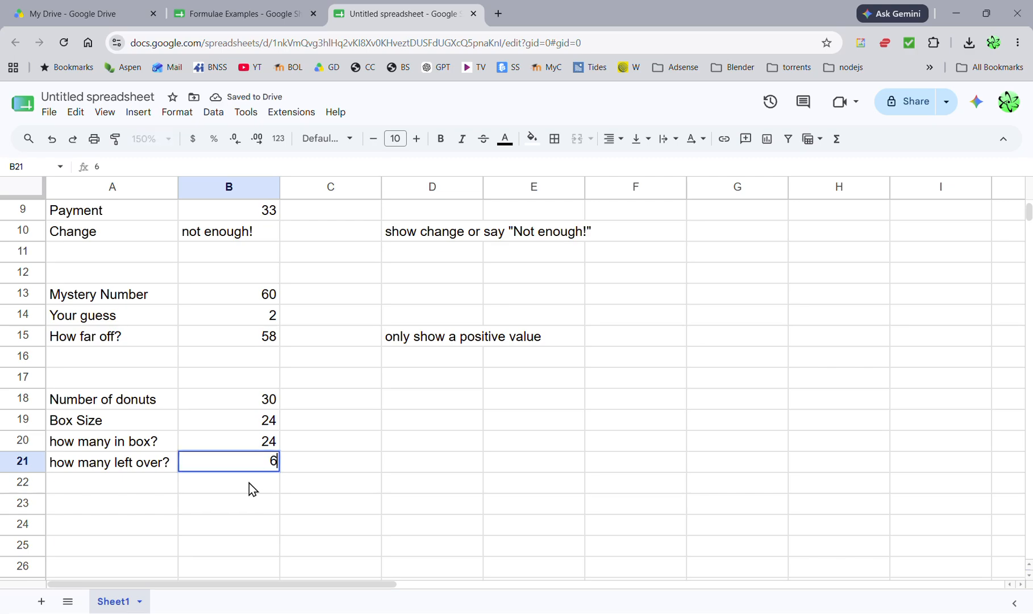
# Step: Clear the example answers from the how many in box? and how many left over? cells, B20 and B21
pyautogui.click(228, 442)
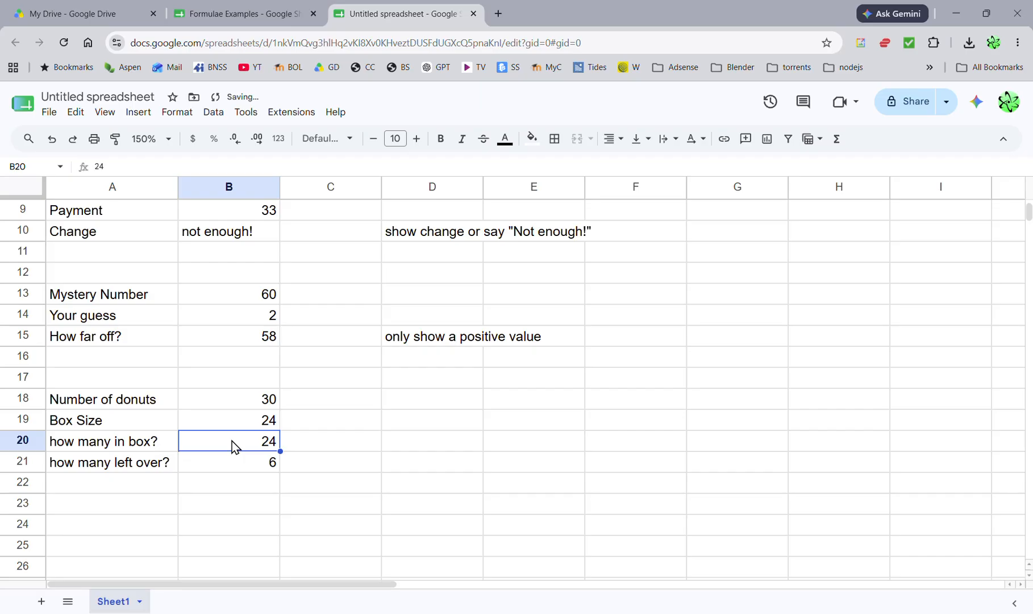
pyautogui.press('Delete')
pyautogui.click(238, 462)
pyautogui.press('Delete')
# Step: Begin an IF formula for how many in box? in B20 with =if(b18
pyautogui.click(244, 446)
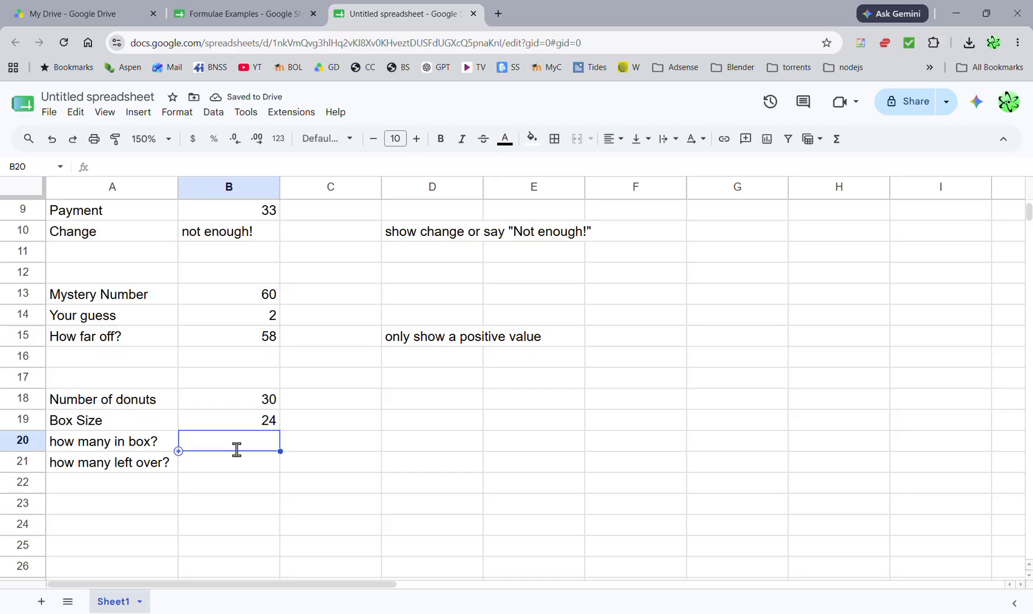
pyautogui.write('=if(')
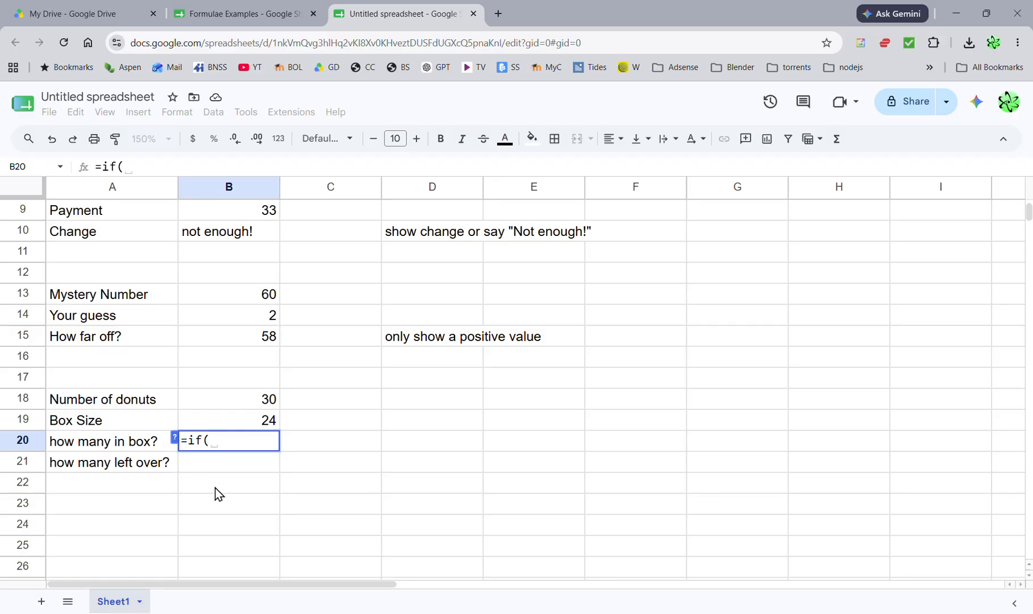
pyautogui.write('b1')
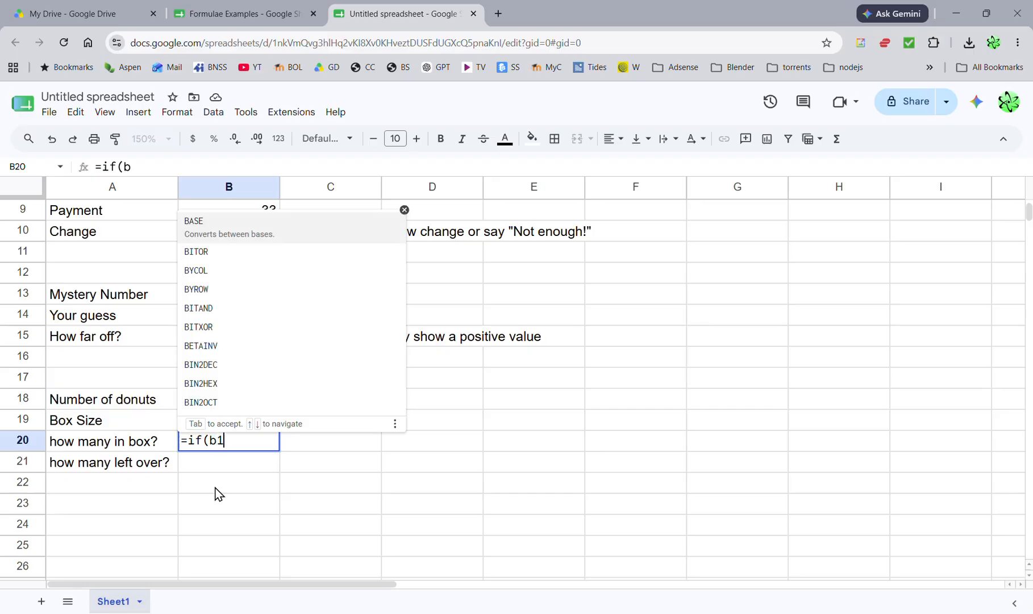
pyautogui.write('9<')
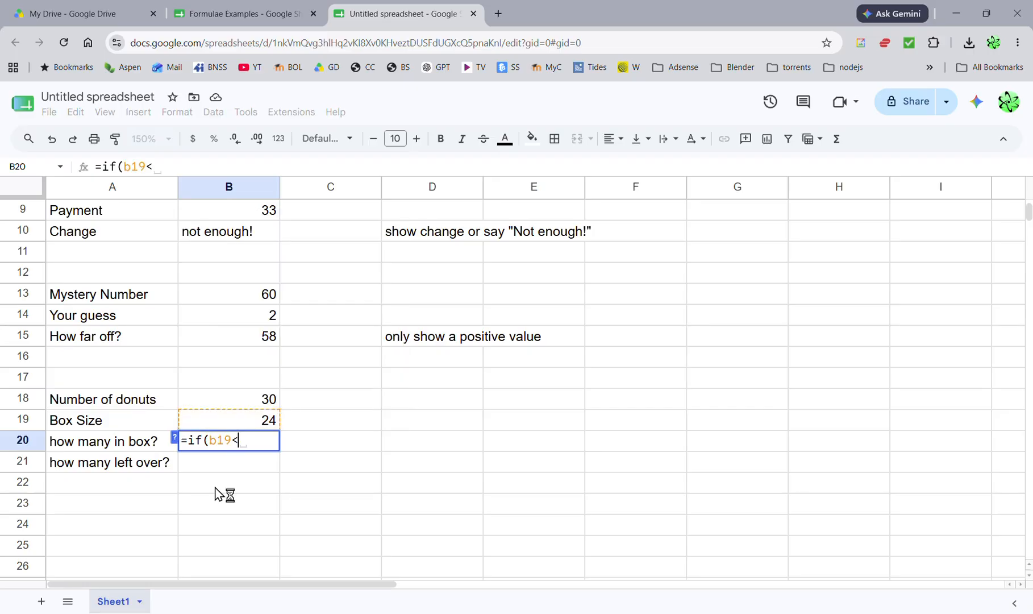
pyautogui.press('BackSpace')
pyautogui.press('BackSpace')
pyautogui.press('BackSpace')
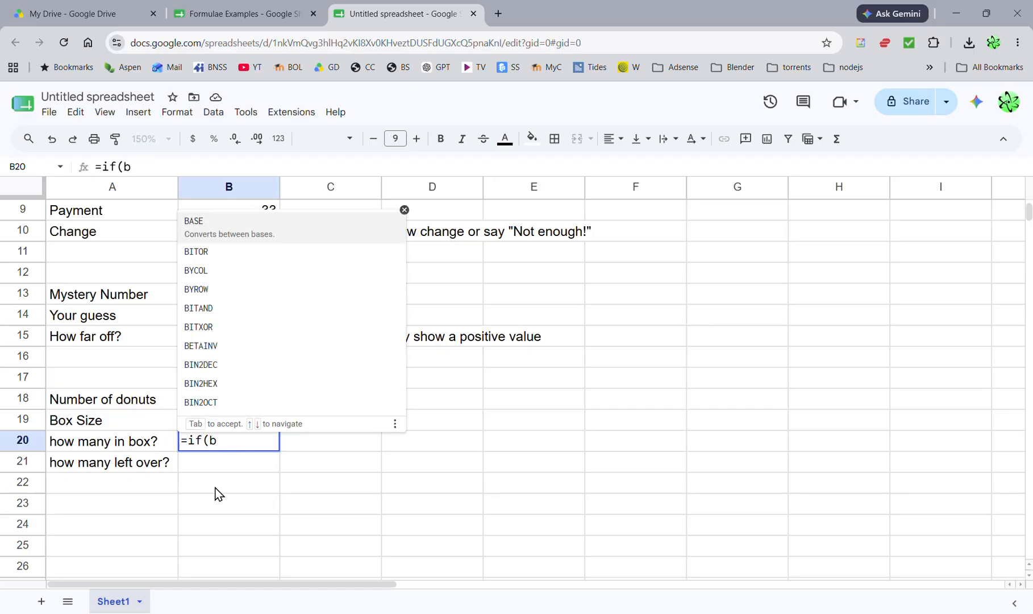
pyautogui.write('18')
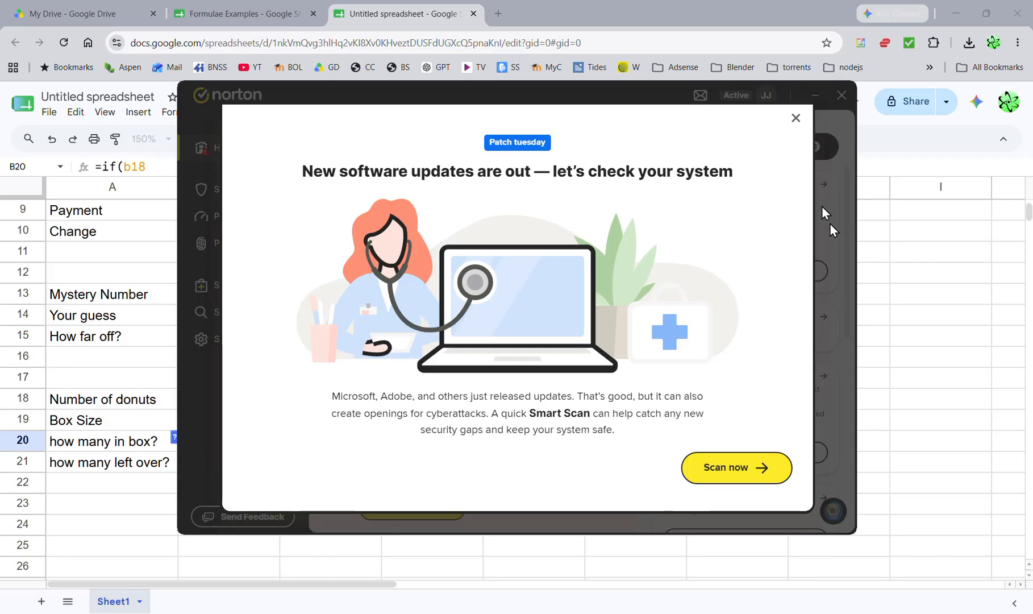
# Step: Dismiss the Norton software updates pop-up and close the Norton window
pyautogui.click(795, 117)
pyautogui.click(842, 95)
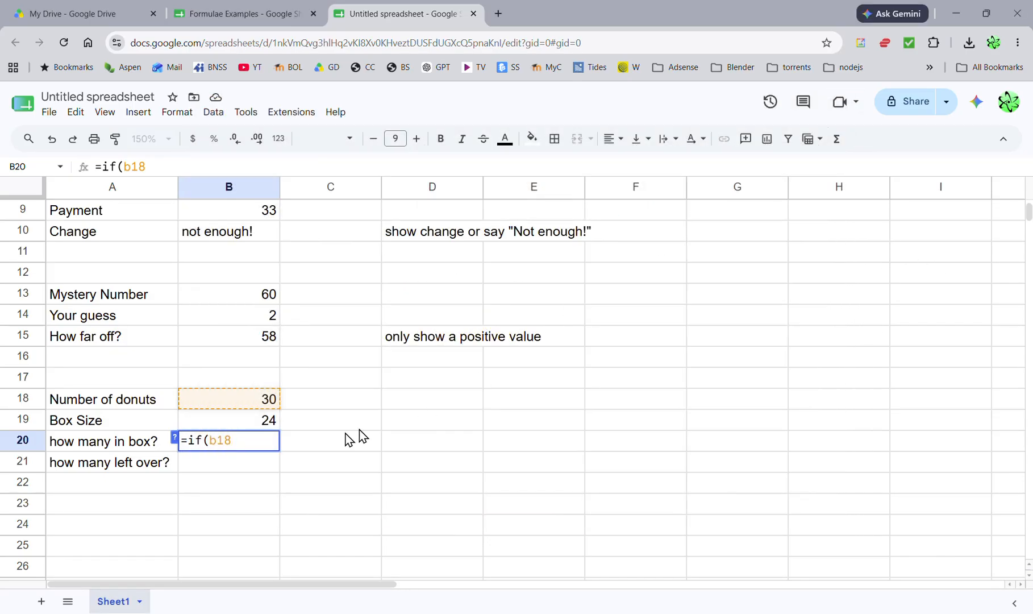
# Step: Complete the how many in box? formula in B20 as =if(b18<=b19, b18, b19)
pyautogui.write('<=')
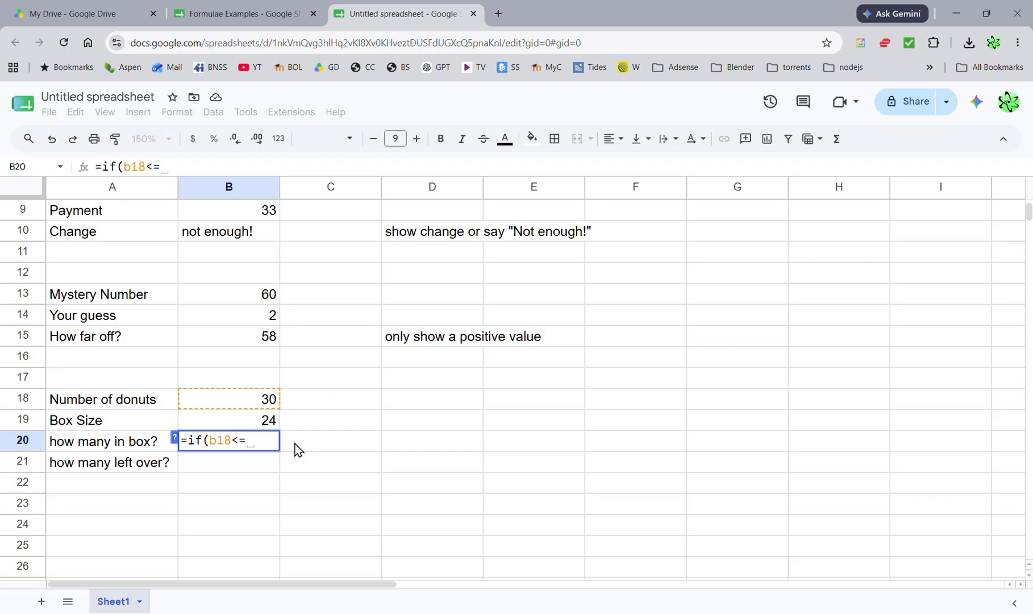
pyautogui.write('b19')
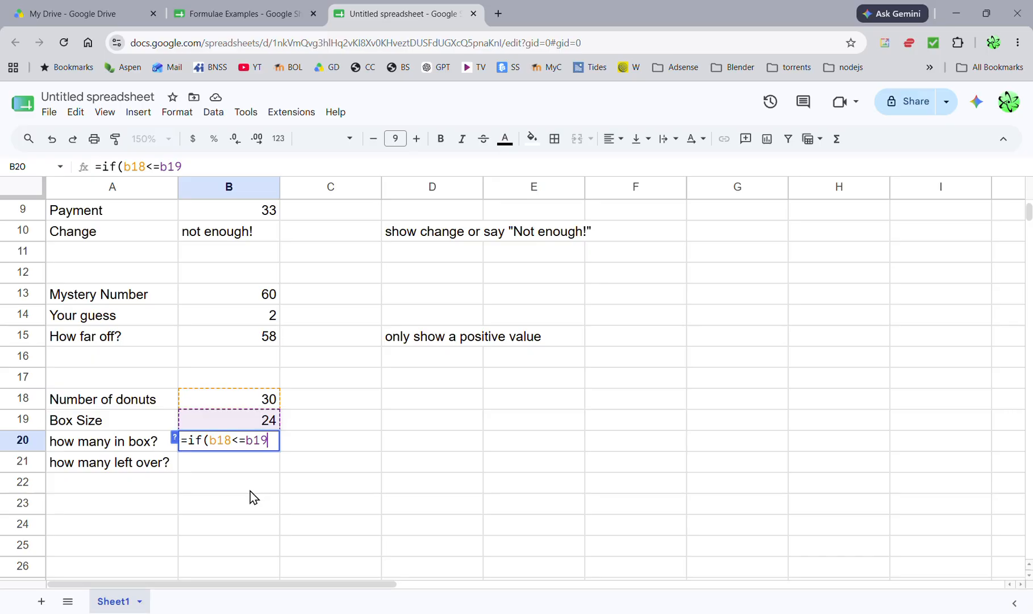
pyautogui.write(', ')
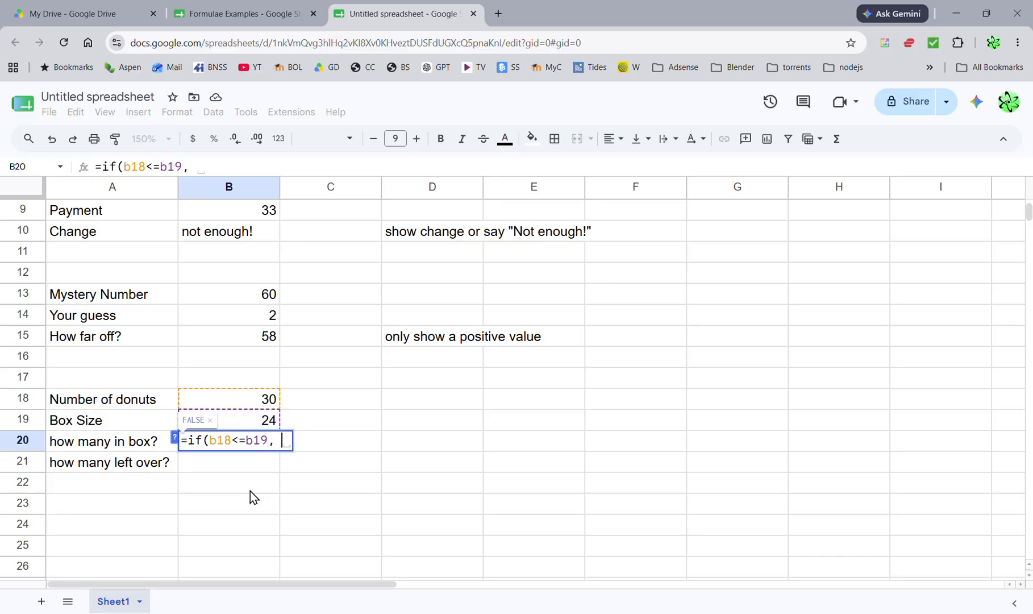
pyautogui.write('b18')
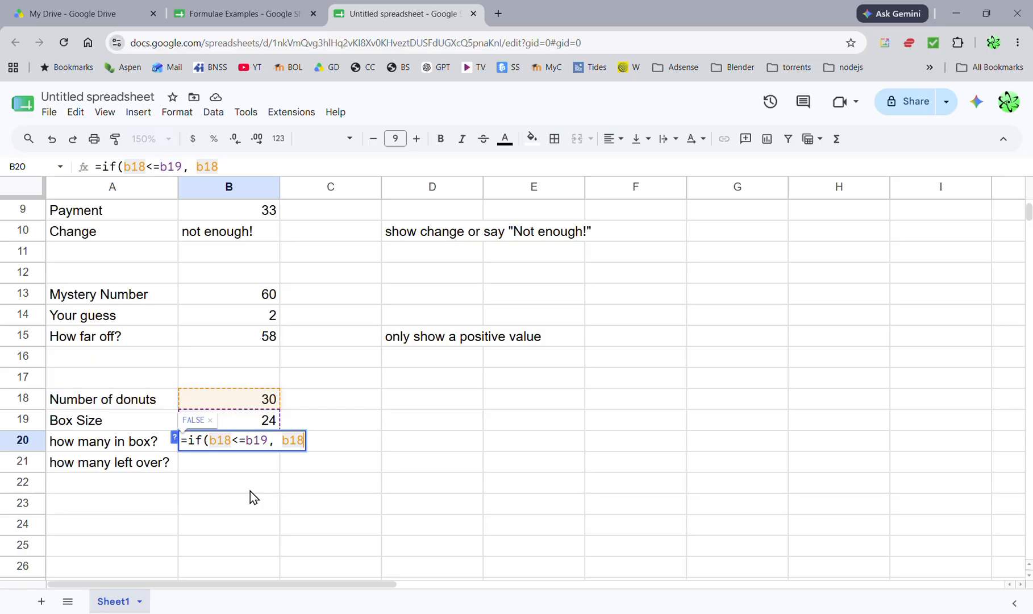
pyautogui.write(',')
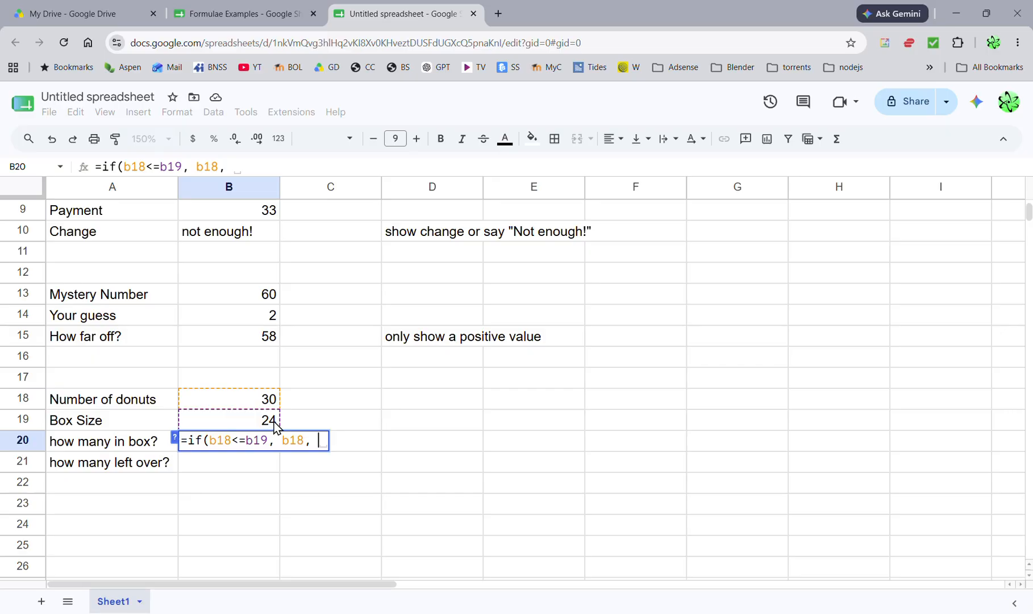
pyautogui.write('b19(')
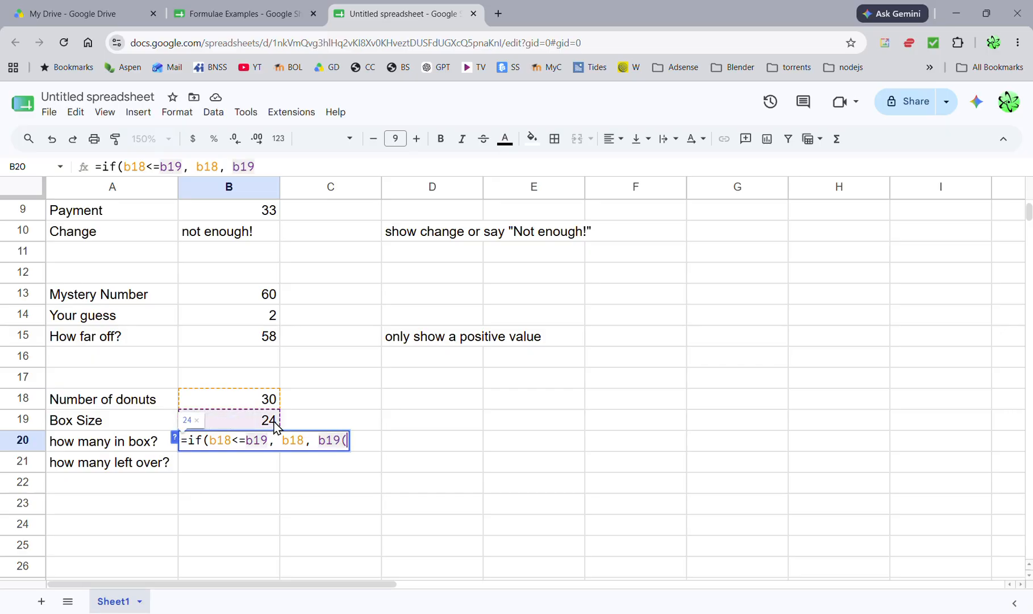
pyautogui.press('BackSpace')
pyautogui.press('BackSpace')
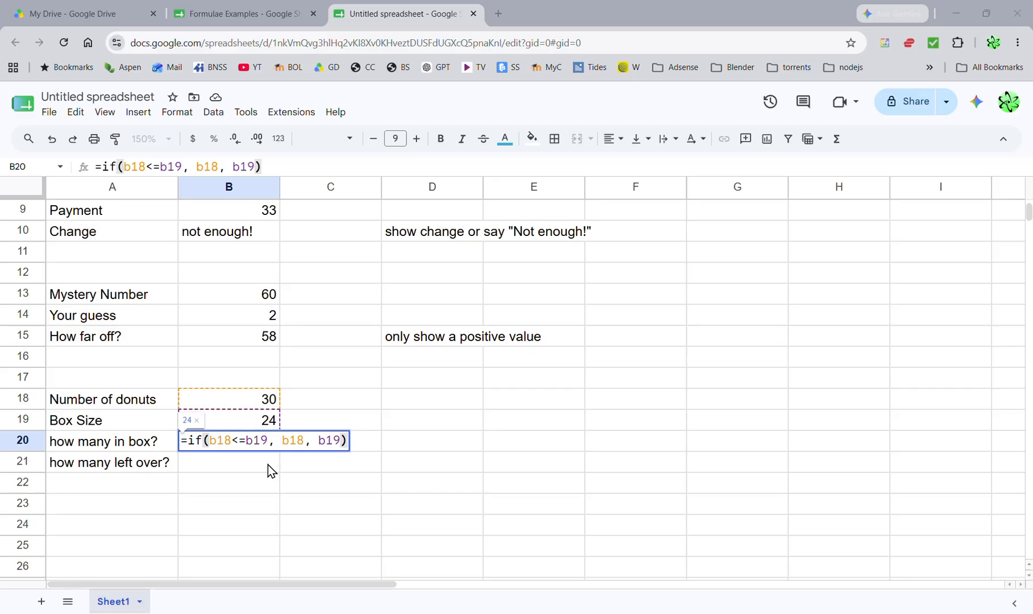
pyautogui.click(341, 449)
pyautogui.press('Return')
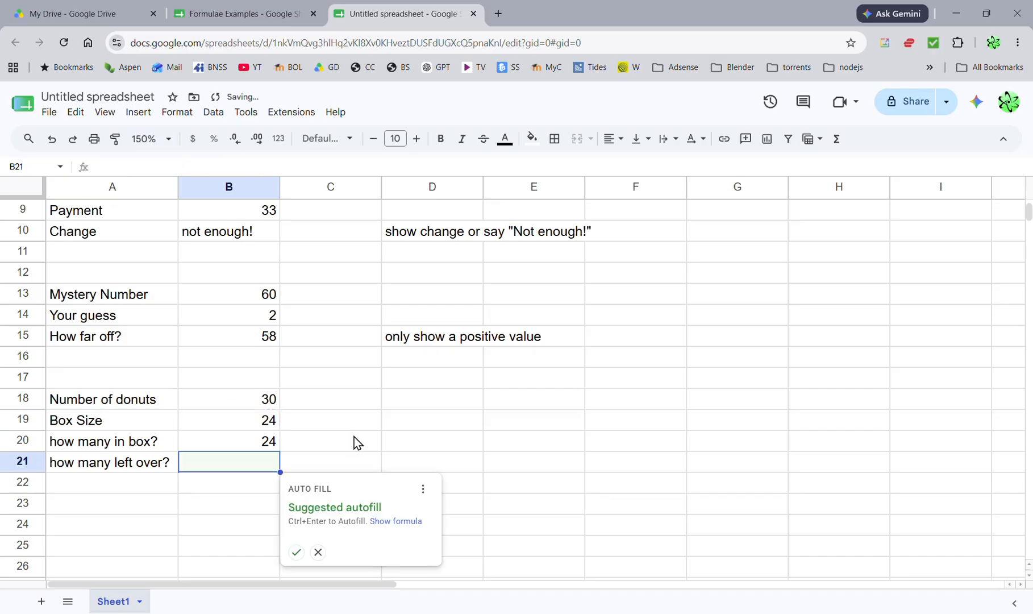
# Step: Test the box formula by setting the Number of donuts in B18 to 3, and review the formula in B20
pyautogui.click(258, 393)
pyautogui.doubleClick(258, 393)
pyautogui.moveTo(258, 393); pyautogui.dragTo(288, 404)
pyautogui.write('3')
pyautogui.press('Return')
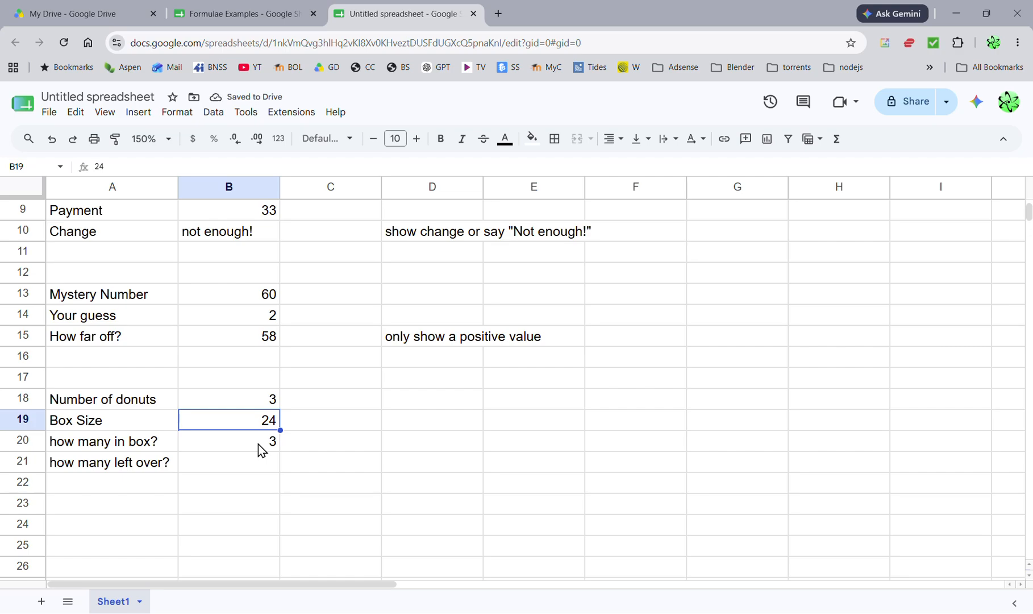
pyautogui.doubleClick(246, 443)
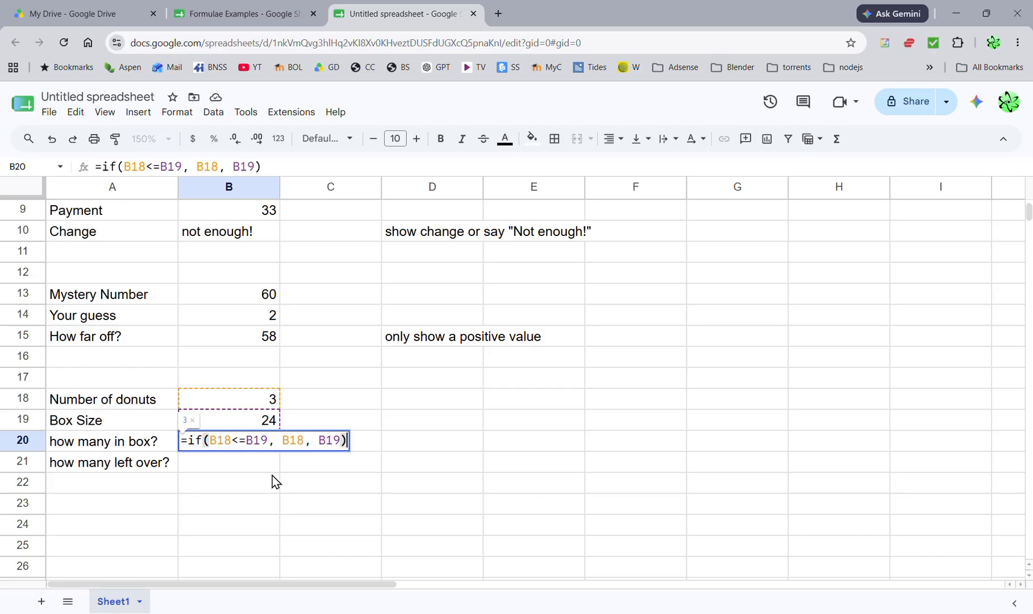
pyautogui.press('Escape')
# Step: Set the Number of donuts in B18 to 33 and review the how many in box? formula in B20 again
pyautogui.click(258, 397)
pyautogui.write('3')
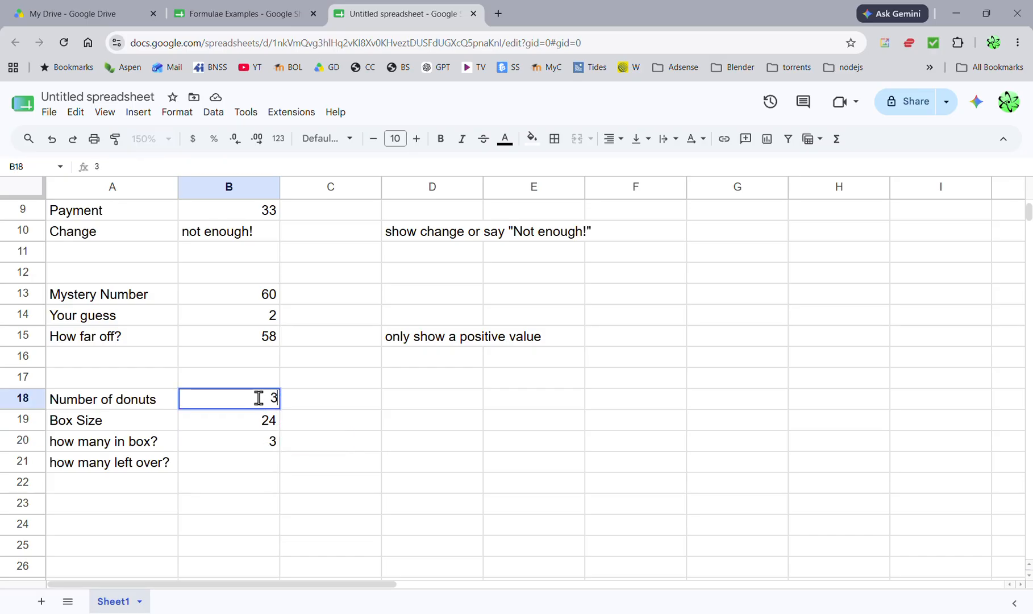
pyautogui.write('3')
pyautogui.press('Return')
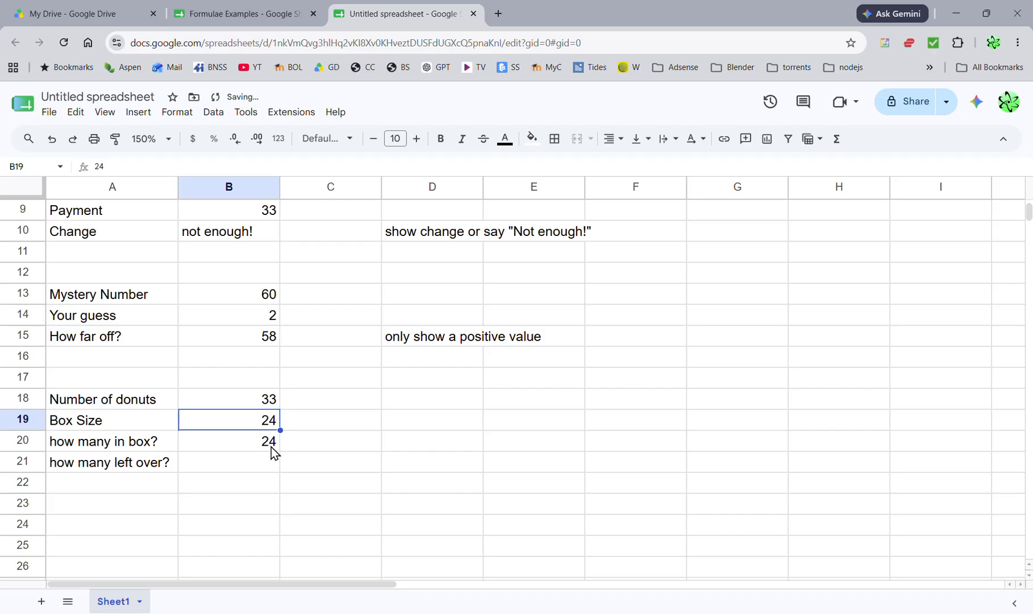
pyautogui.doubleClick(237, 449)
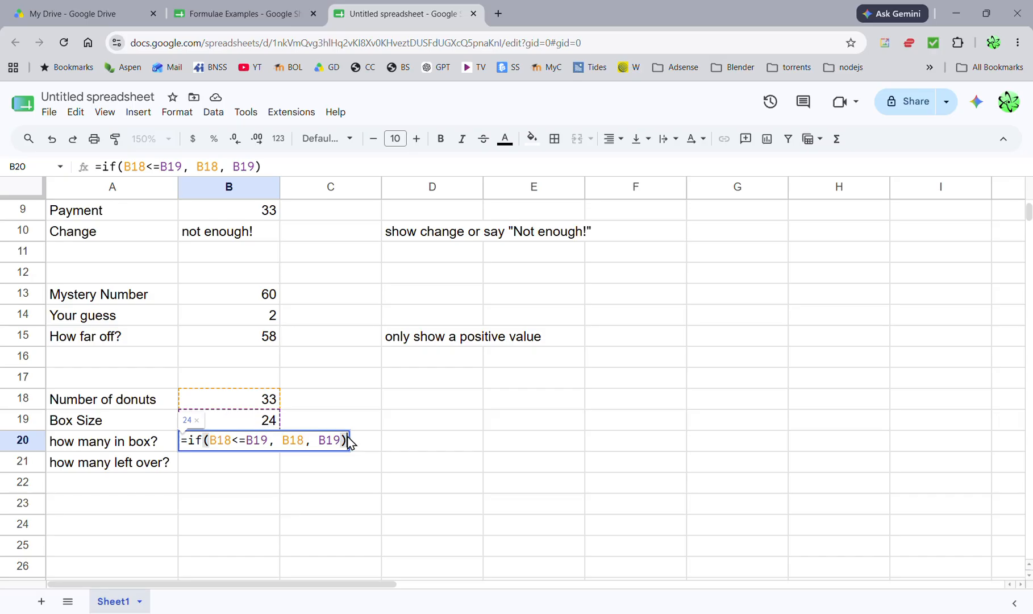
pyautogui.press('Escape')
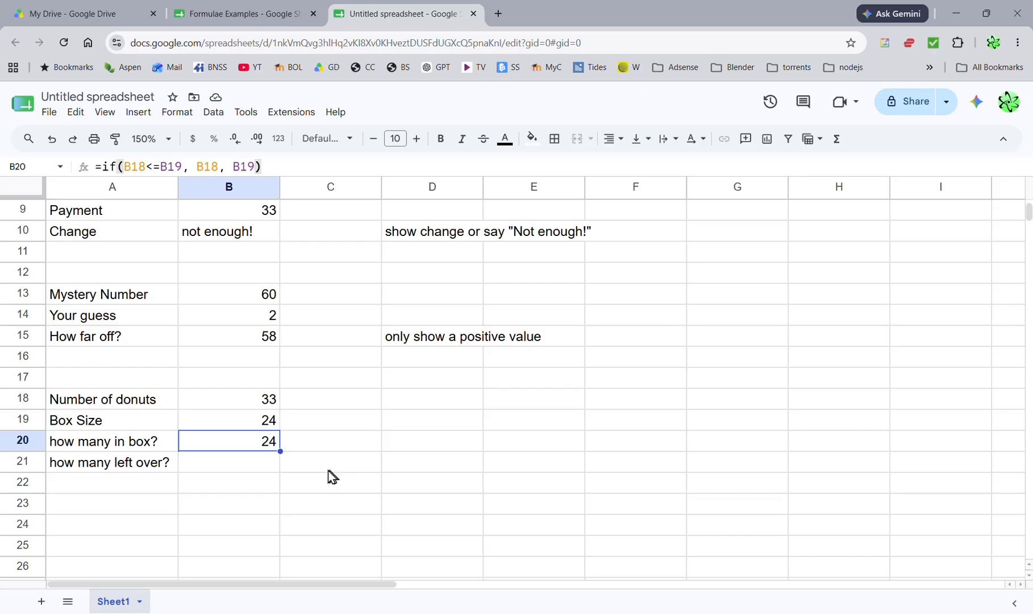
# Step: Enter the formula =if(b18>b19, b18-b19, 0) for how many left over? in B21
pyautogui.click(241, 465)
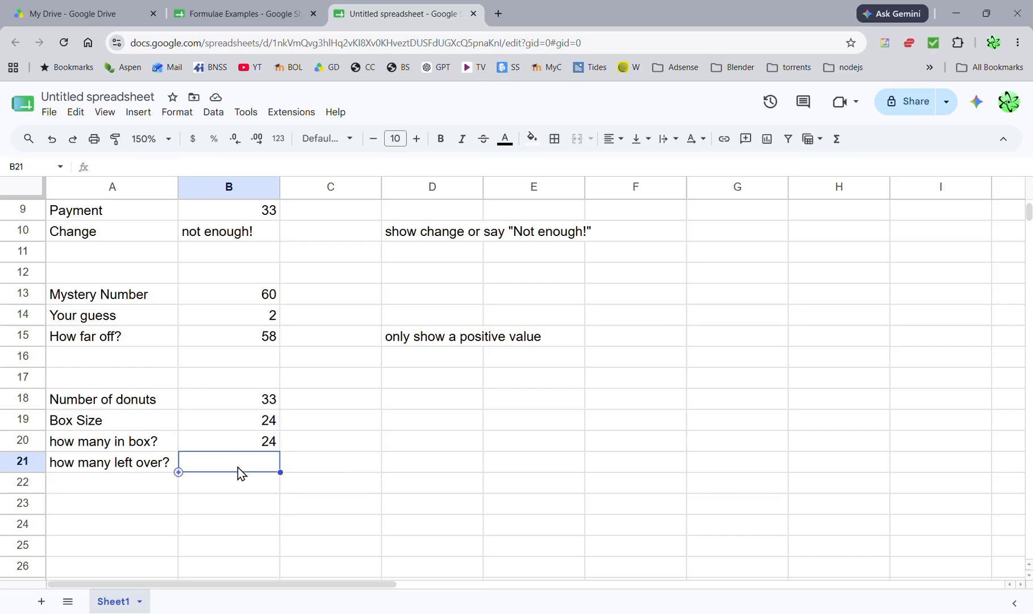
pyautogui.write('=if(')
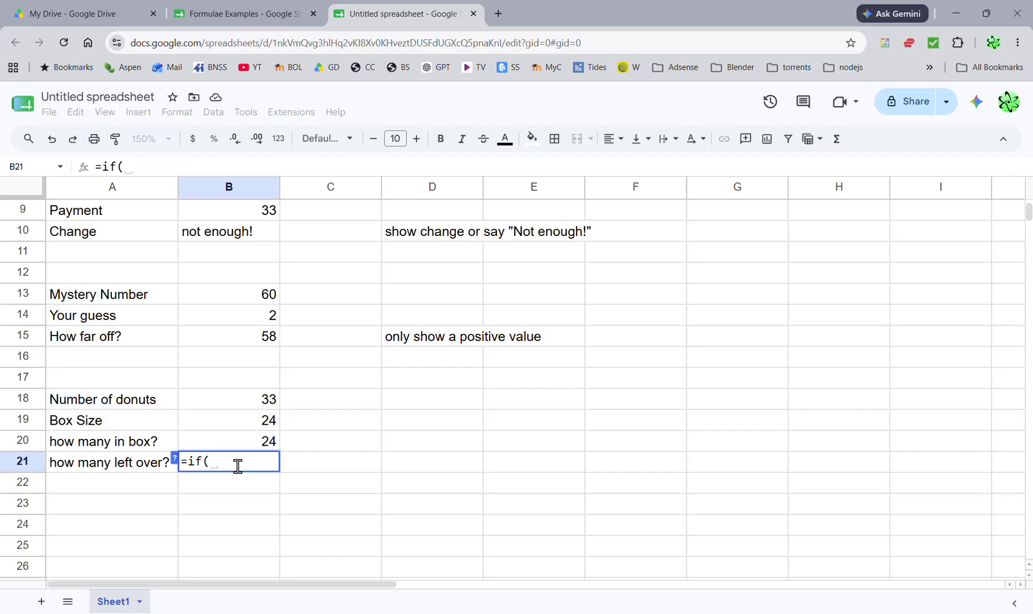
pyautogui.write('b18')
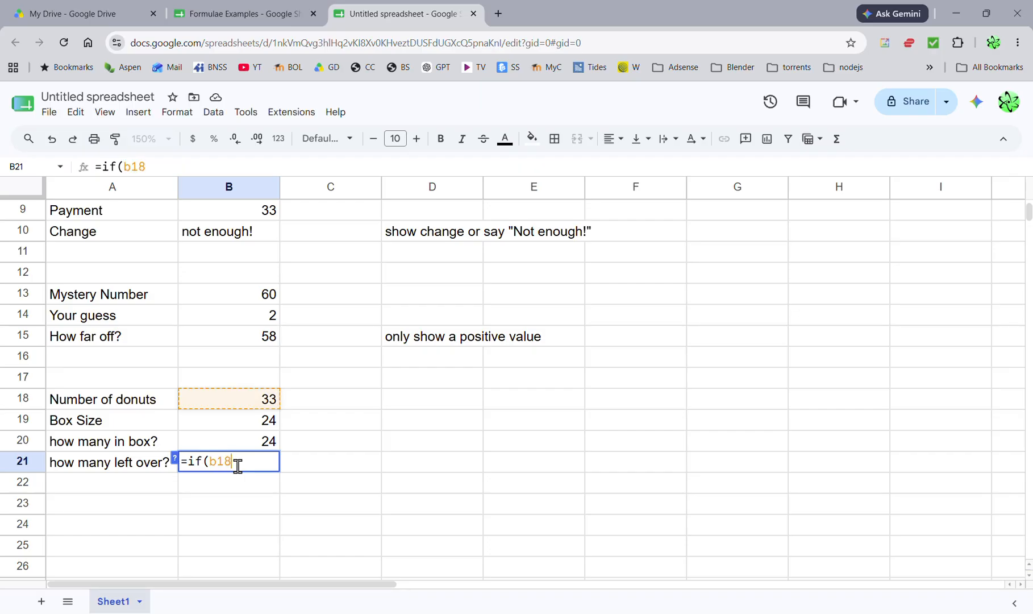
pyautogui.write('>')
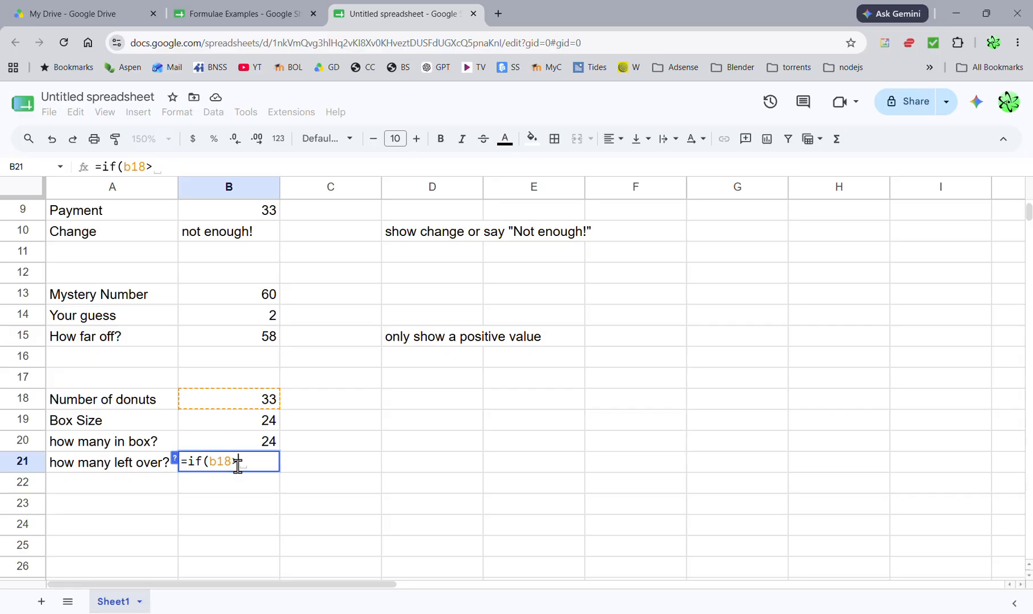
pyautogui.write('b19')
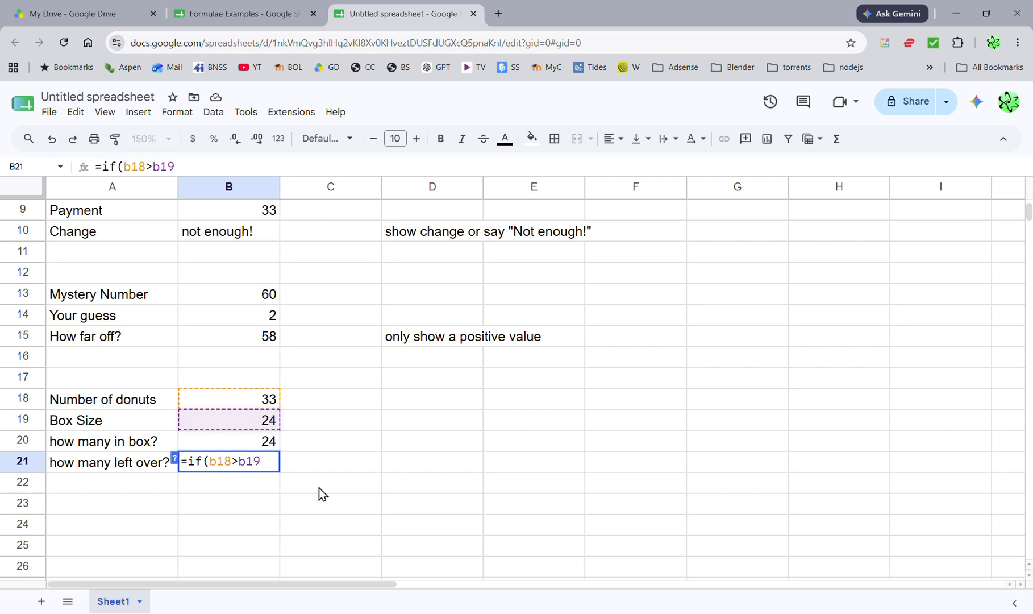
pyautogui.write(', ')
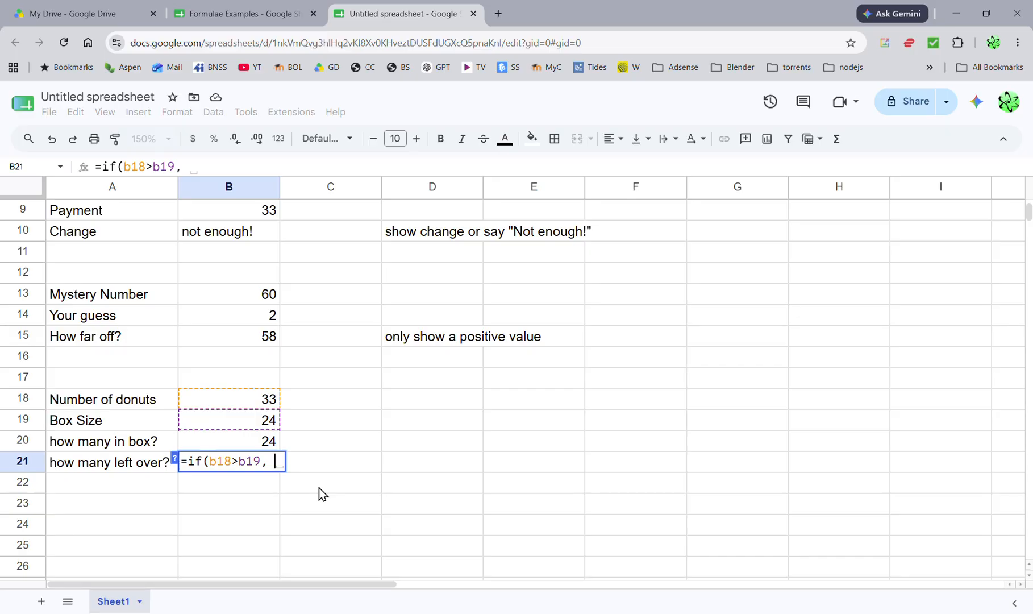
pyautogui.write('b18-b19')
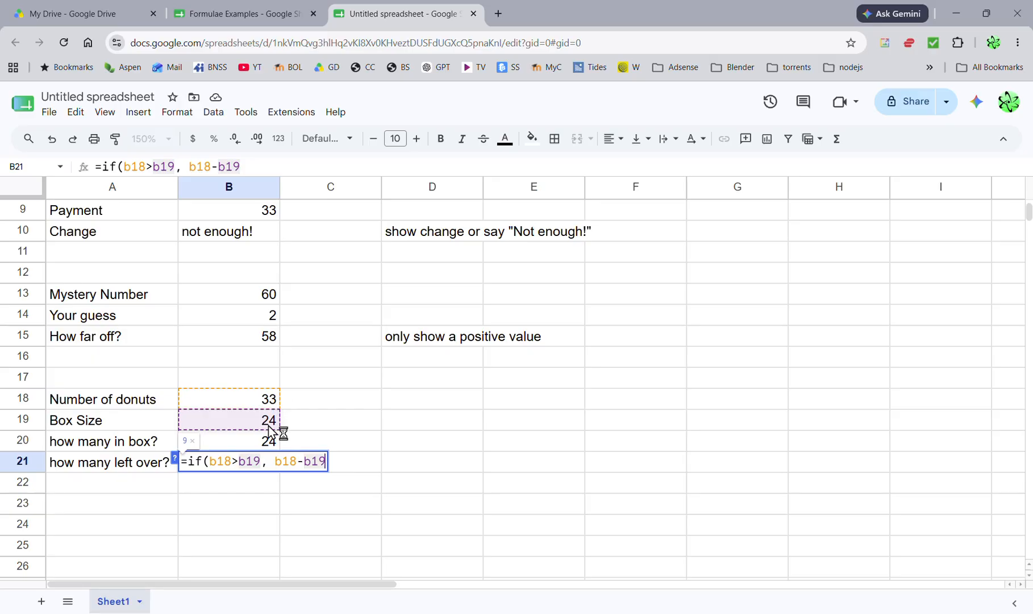
pyautogui.write(', ')
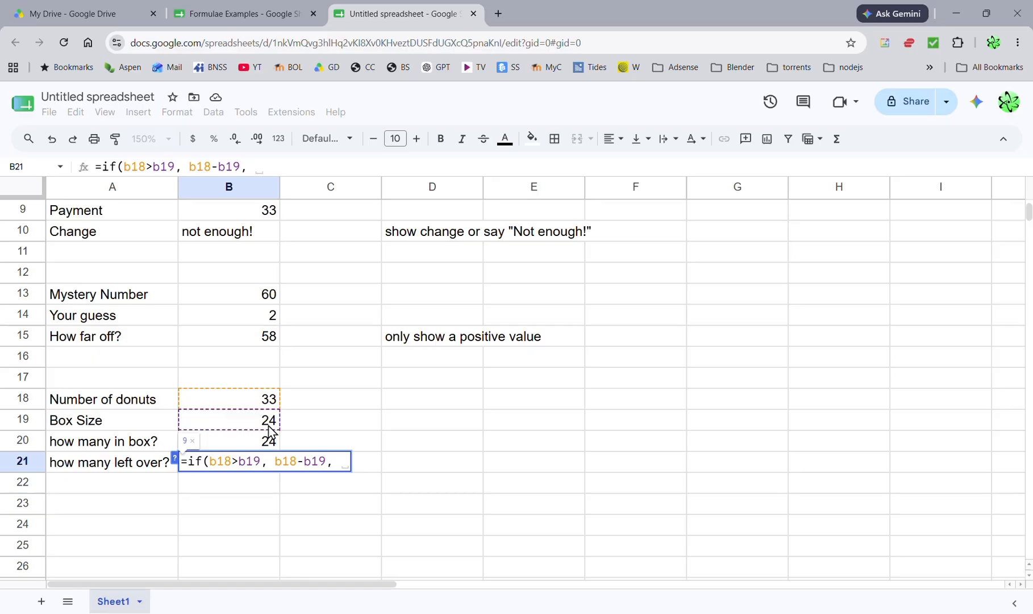
pyautogui.write('0)')
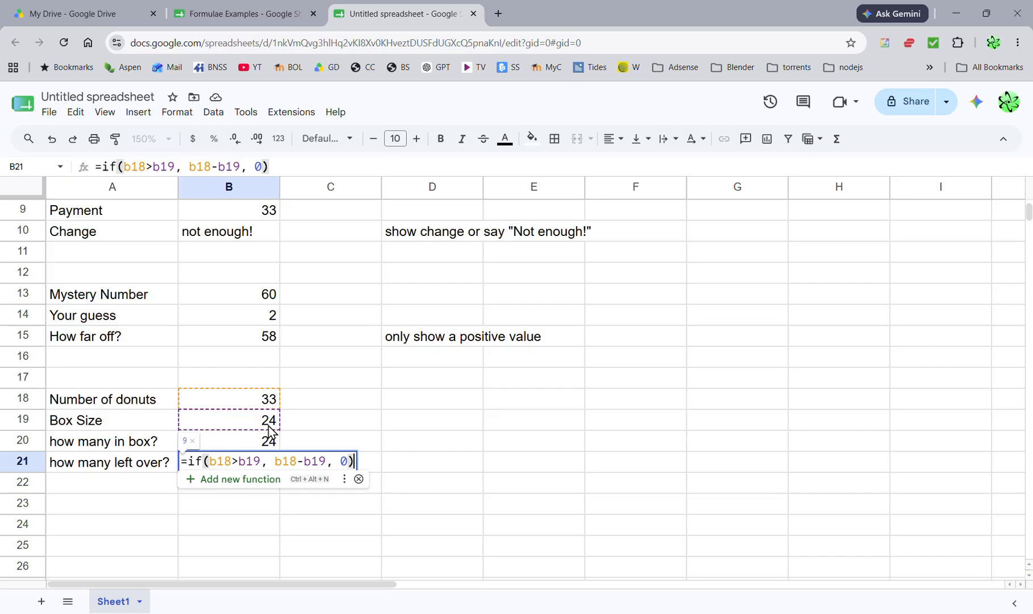
pyautogui.press('Return')
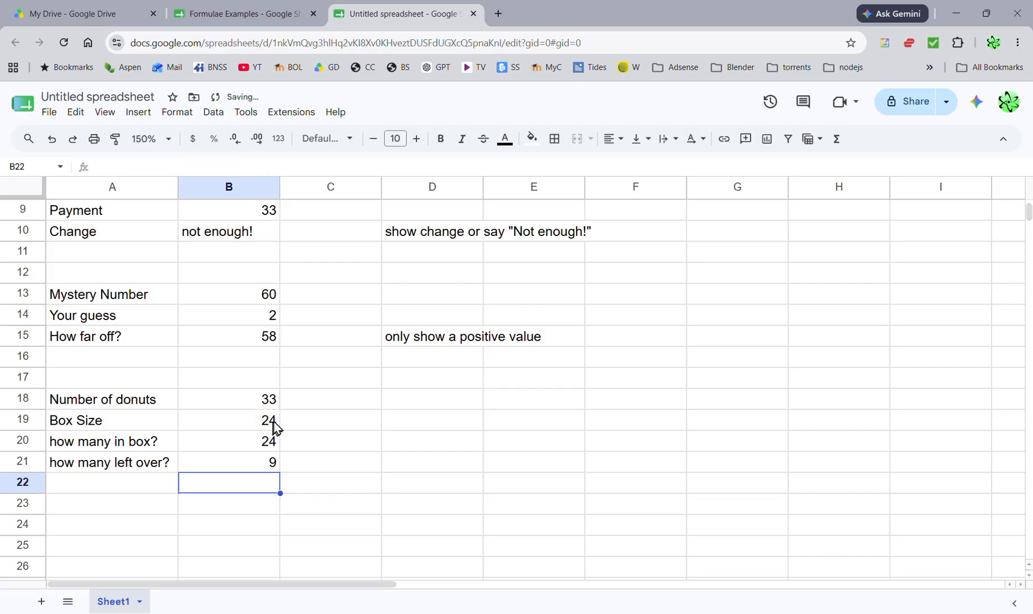
# Step: Test both donut formulas by setting the Number of donuts in B18 to 5
pyautogui.click(265, 399)
pyautogui.write('5')
pyautogui.click(239, 419)
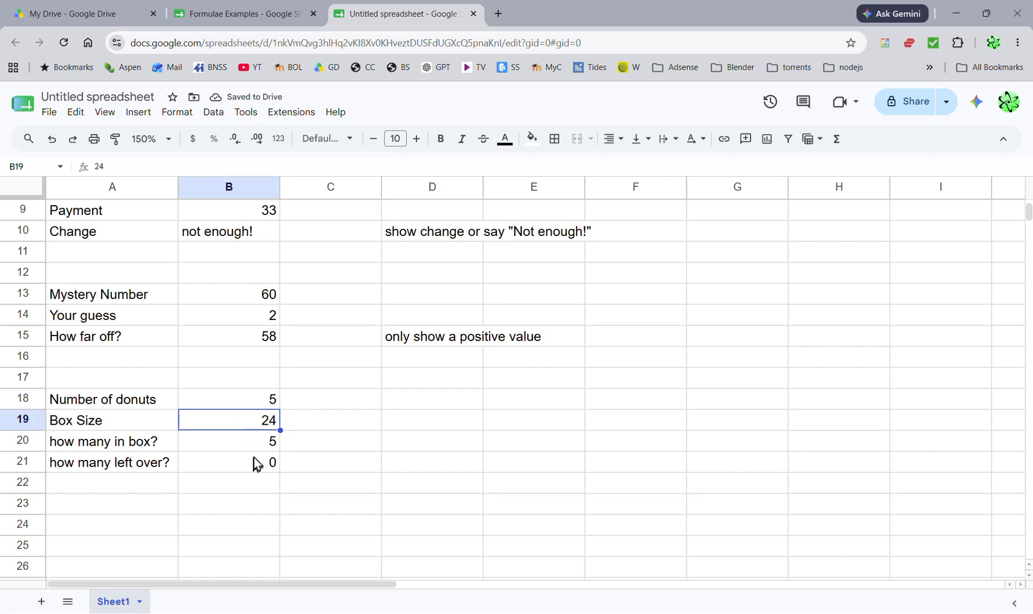
# Step: Set the Number of donuts in B18 to 55 to test both donut formulas with more donuts than the box holds
pyautogui.doubleClick(260, 398)
pyautogui.write('55')
pyautogui.doubleClick(277, 399)
pyautogui.write('55')
pyautogui.click(246, 425)
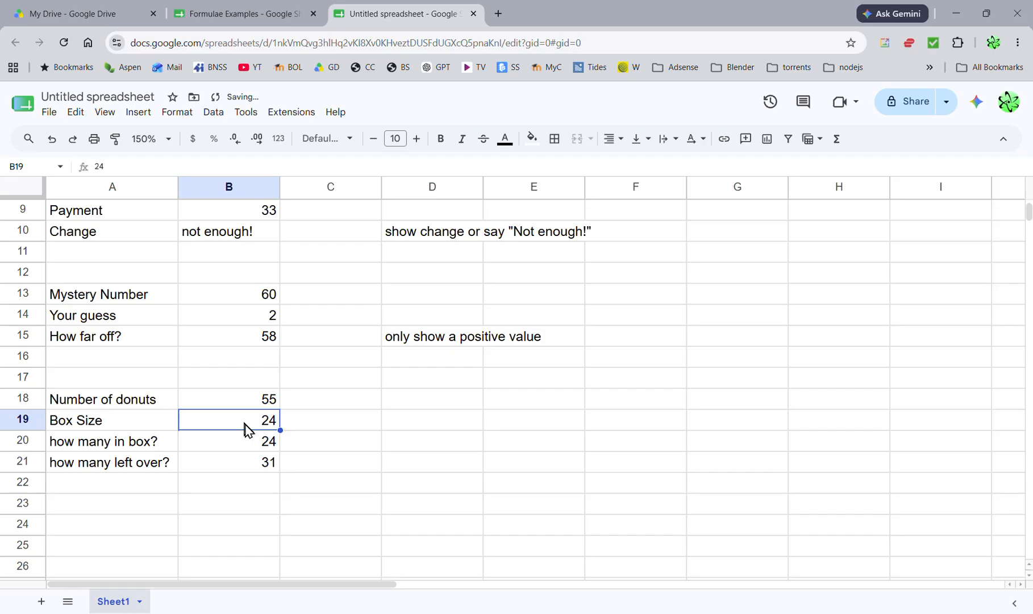